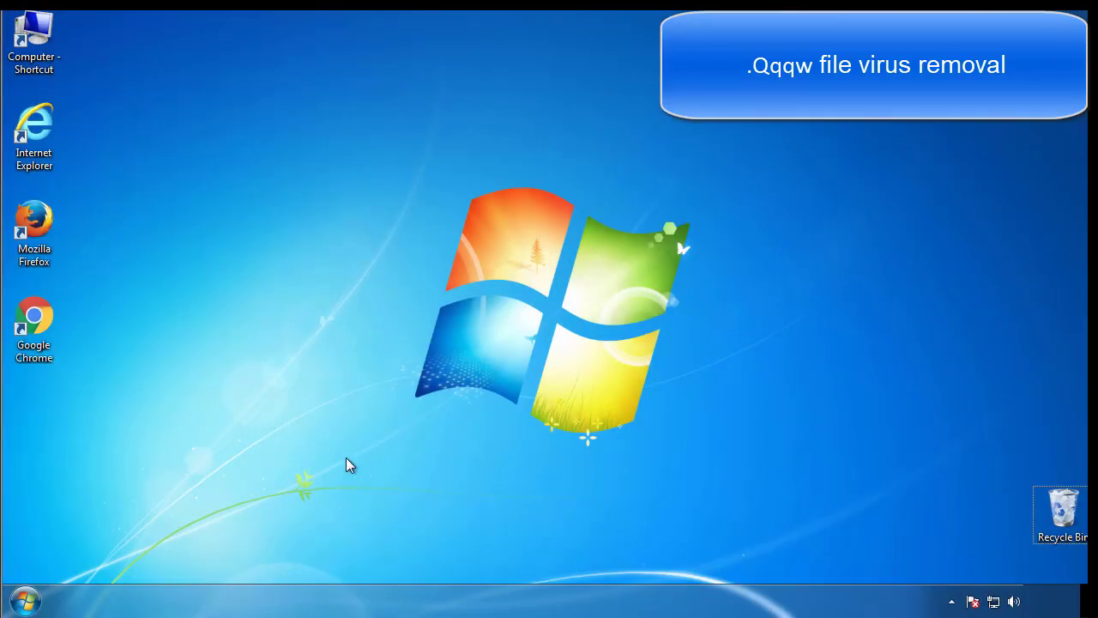
- Enable minimal Safe boot in System Configuration (msconfig) and restart the computer
left_click(38, 601)
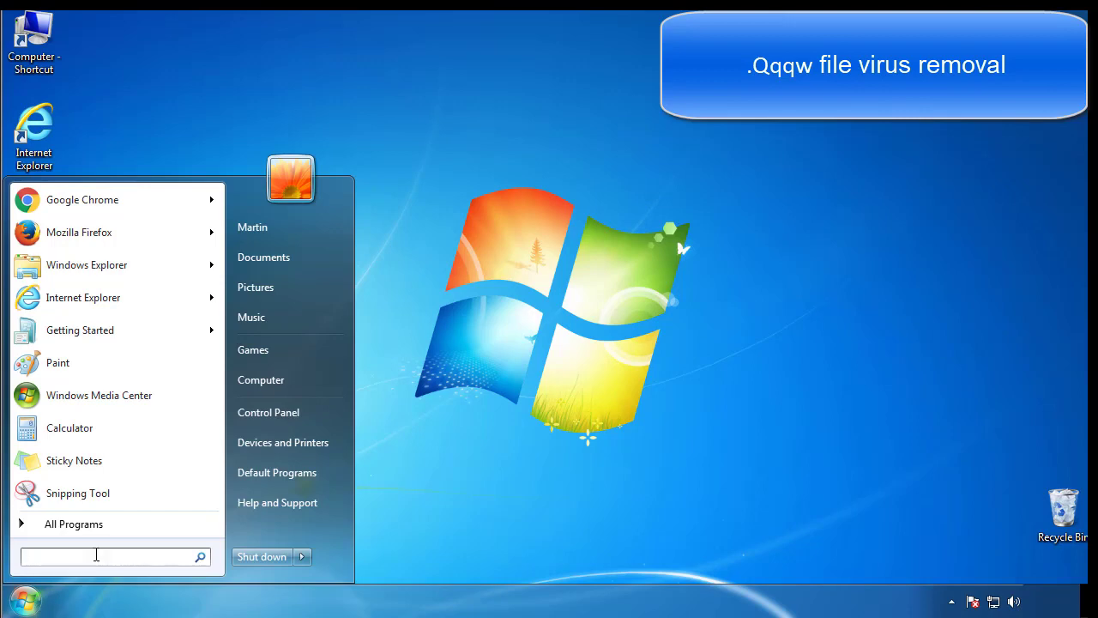
type("msconfig")
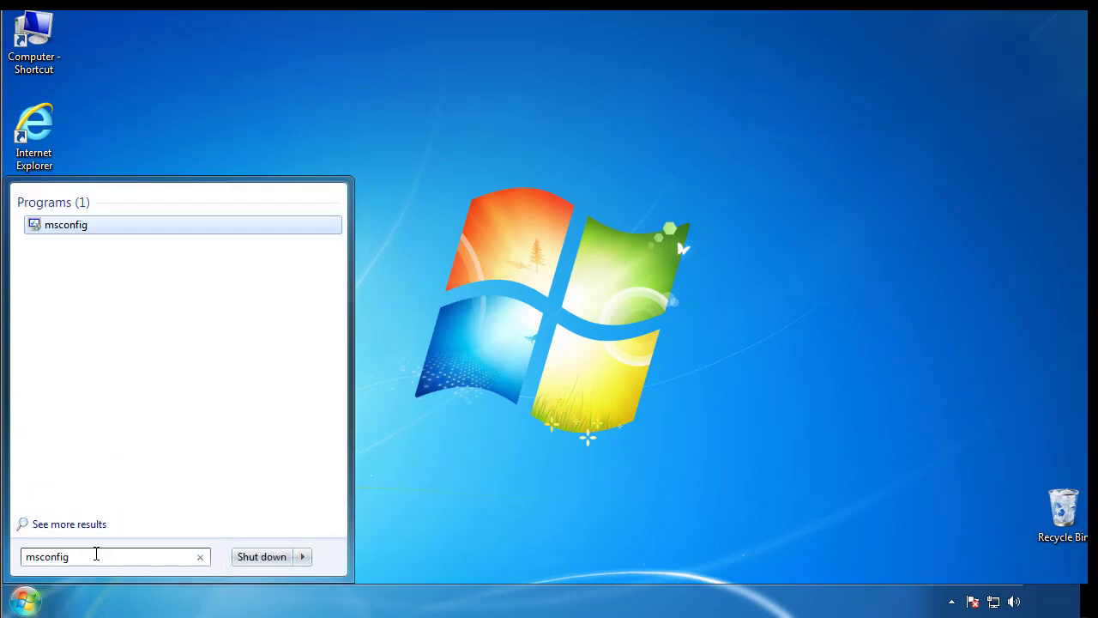
key("Return")
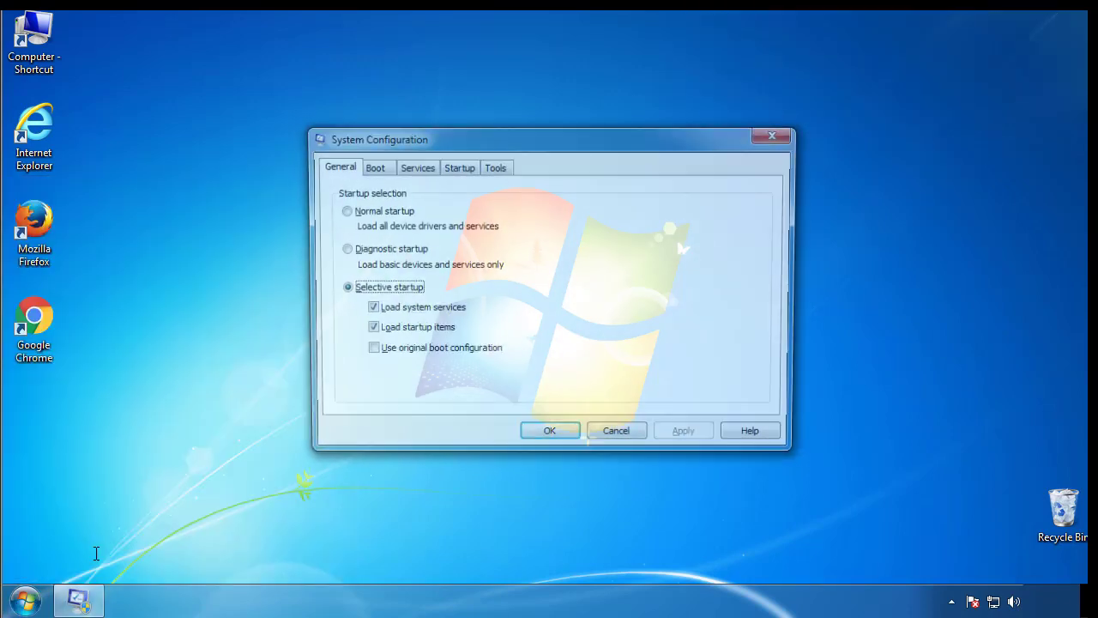
left_click(370, 168)
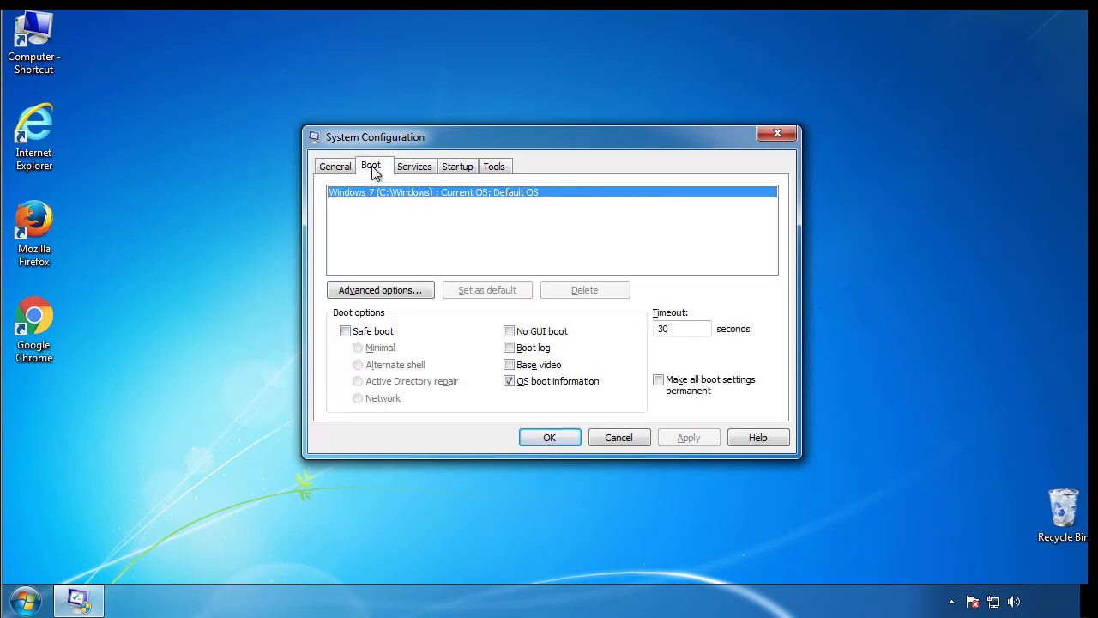
left_click(345, 331)
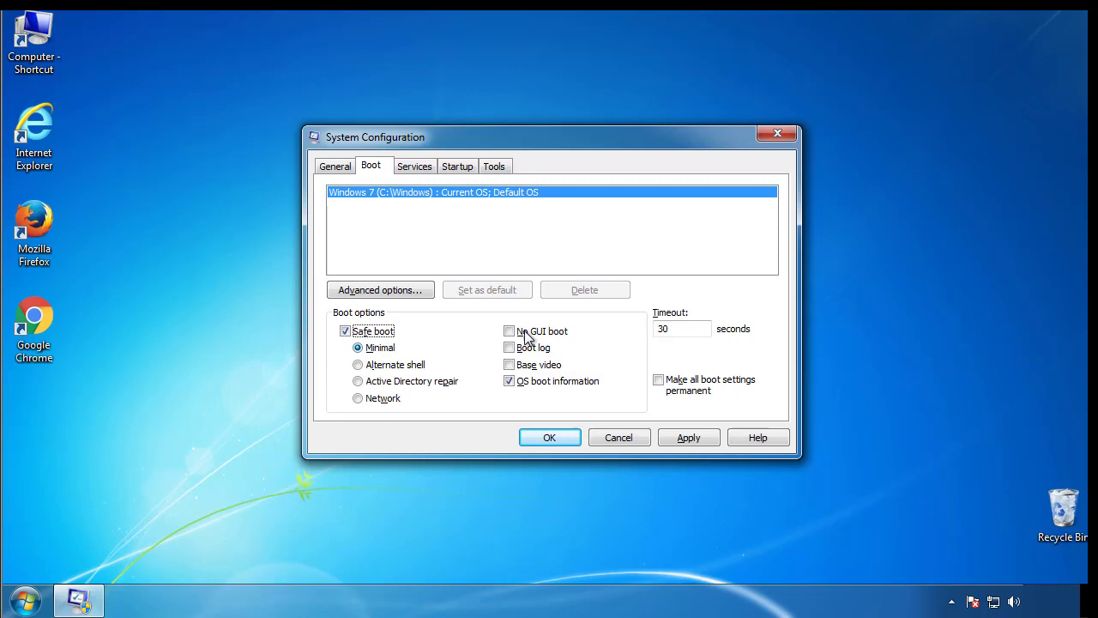
left_click(559, 439)
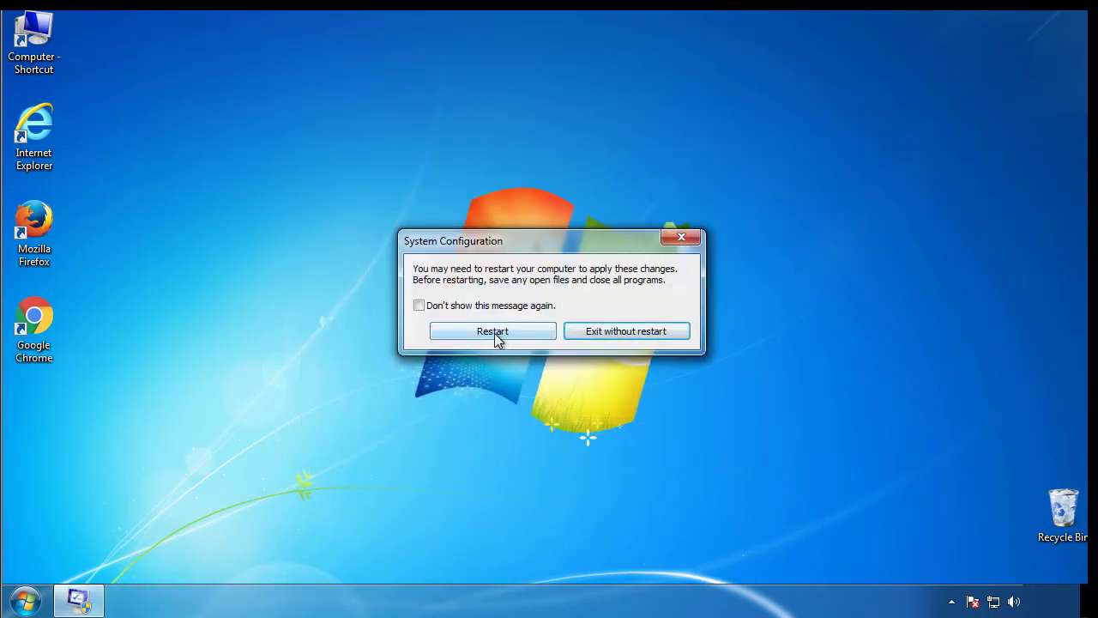
left_click(494, 334)
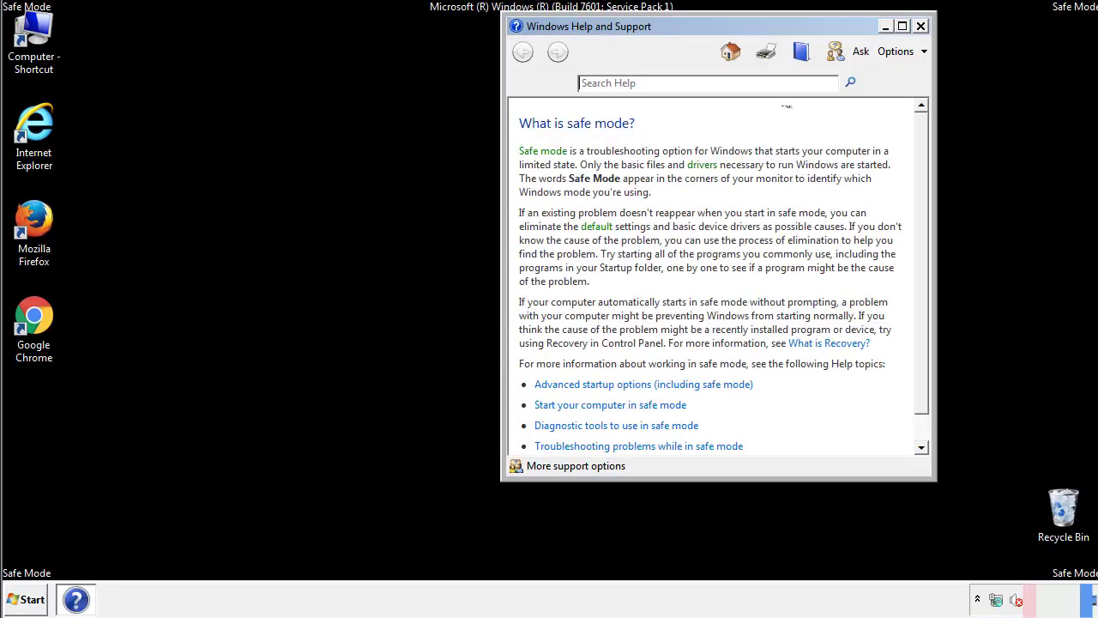
- Close the safe mode help and set Folder Options in Control Panel to show hidden files, folders, and drives
left_click(921, 26)
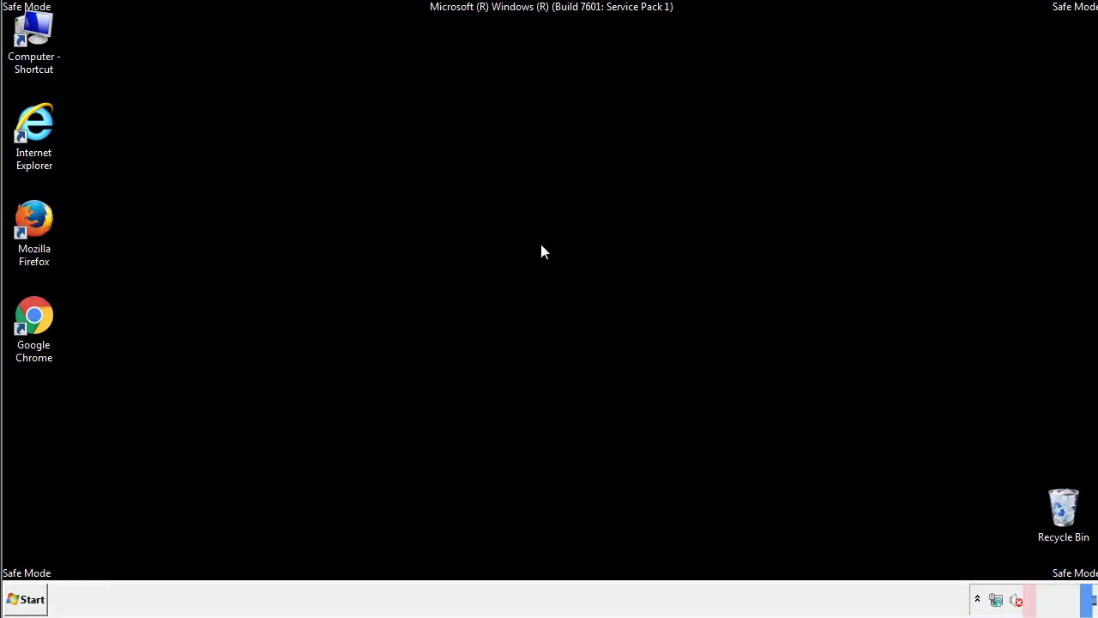
left_click(33, 598)
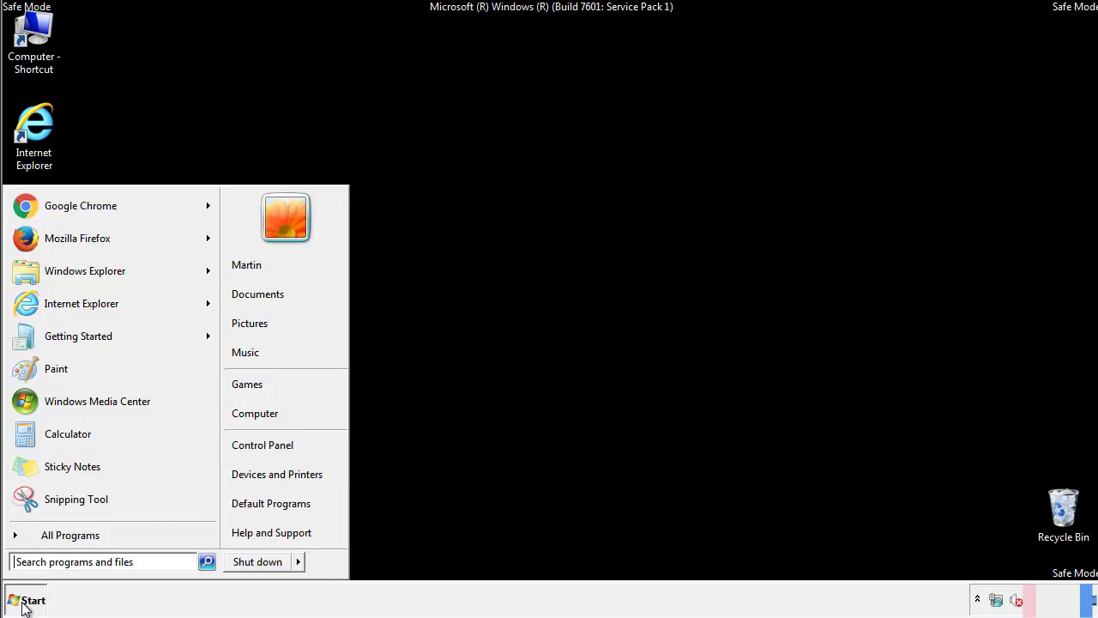
left_click(258, 445)
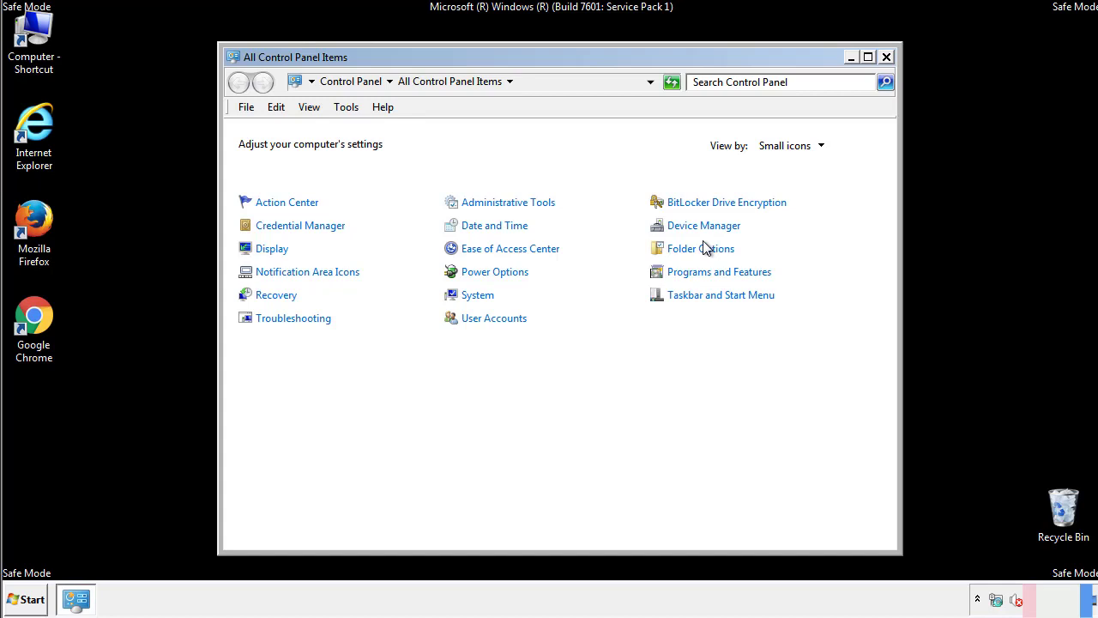
left_click(704, 248)
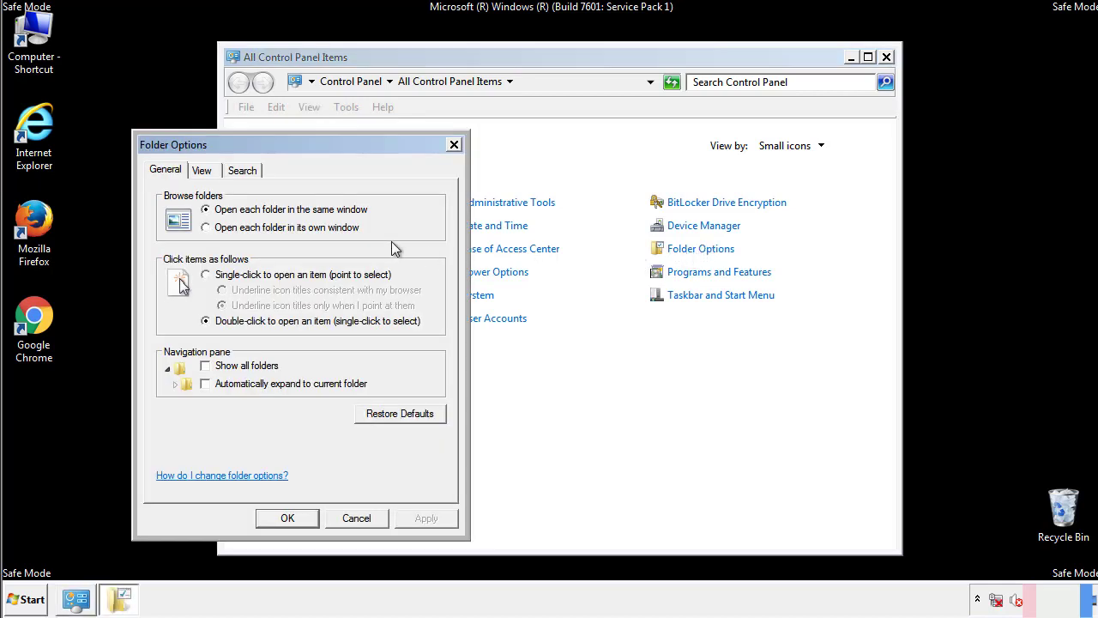
left_click(203, 171)
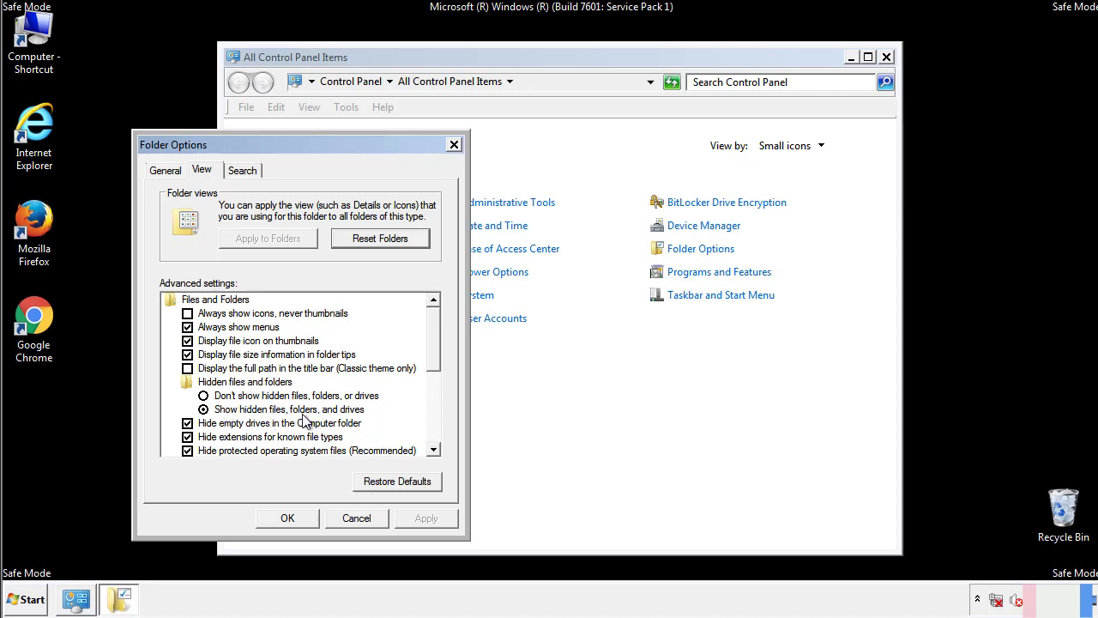
left_click(296, 518)
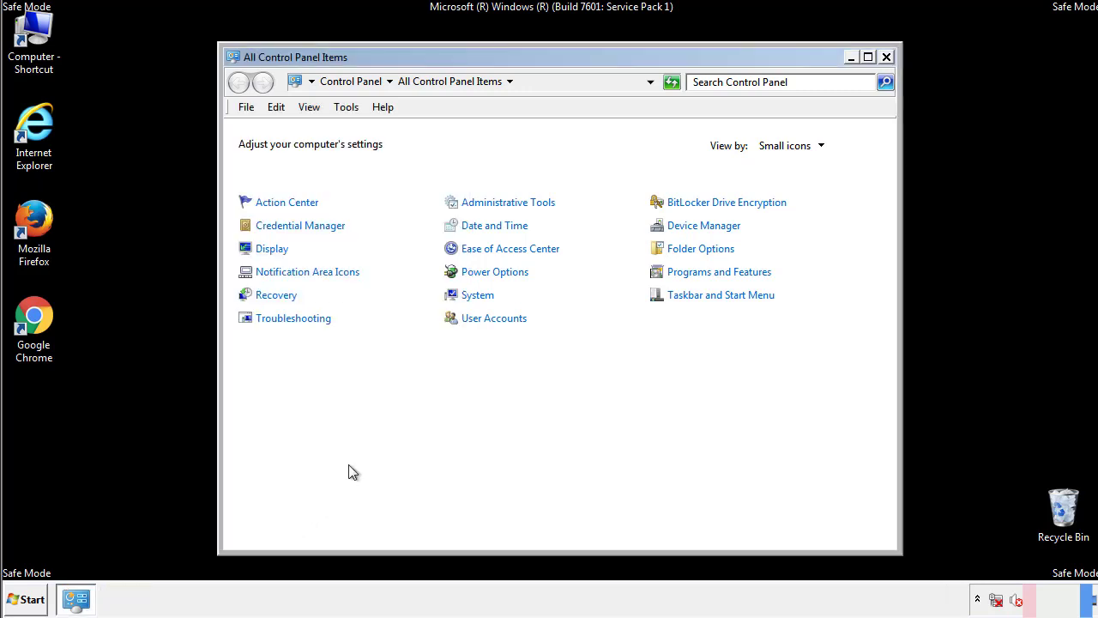
left_click(886, 56)
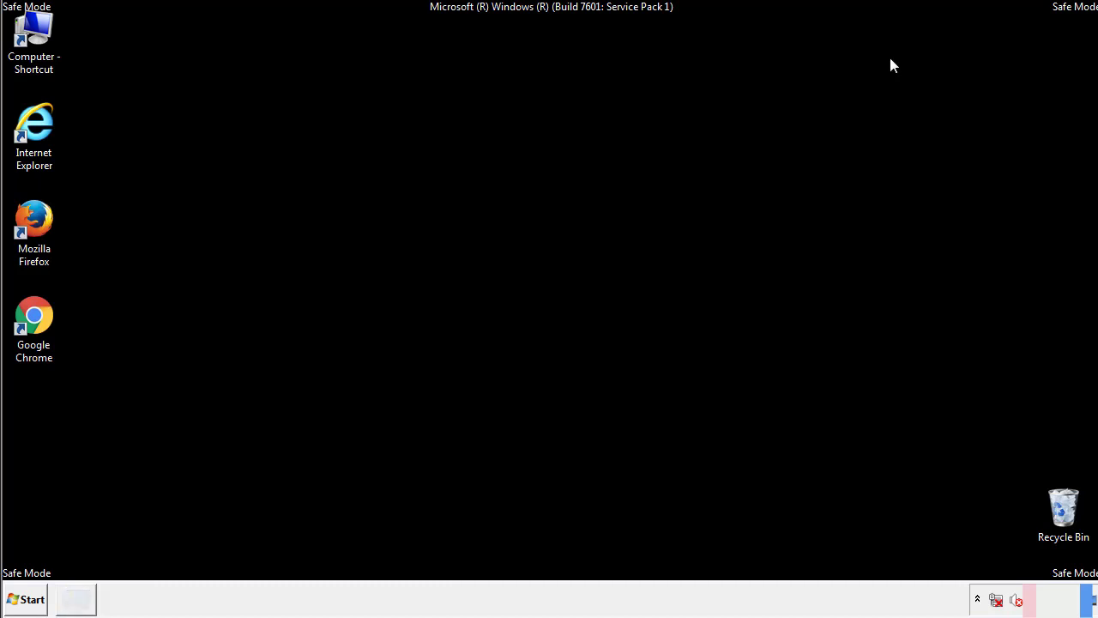
- Browse to the folder C:\Windows\System32\drivers\etc
double_click(45, 30)
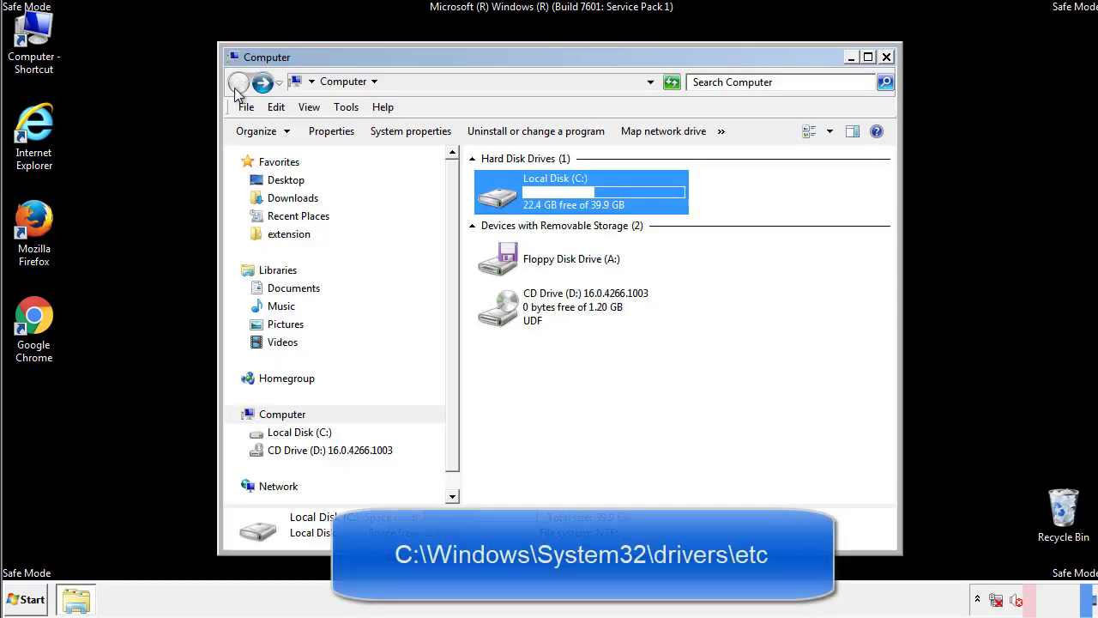
double_click(492, 193)
left_click(500, 315)
double_click(500, 315)
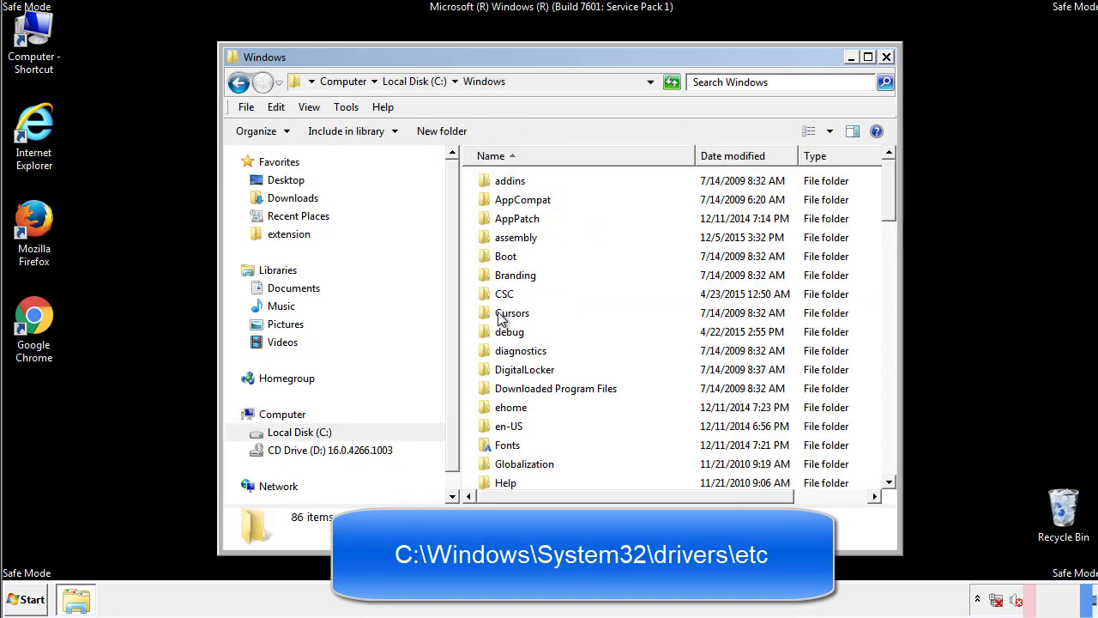
scroll(506, 386, "down", 2)
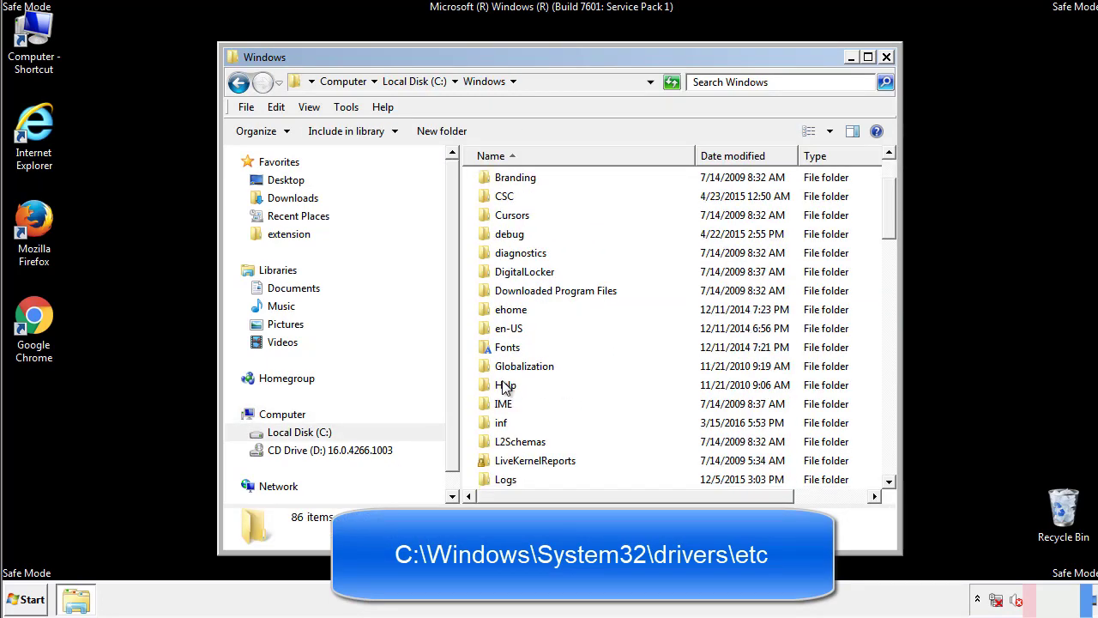
scroll(507, 388, "down", 7)
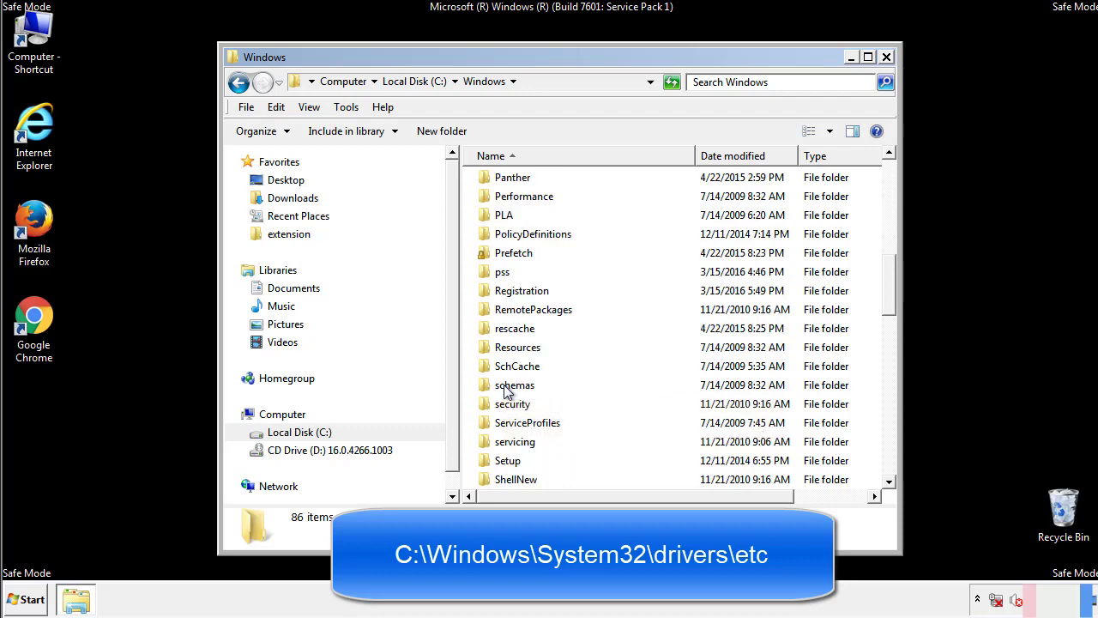
scroll(507, 391, "down", 2)
double_click(521, 442)
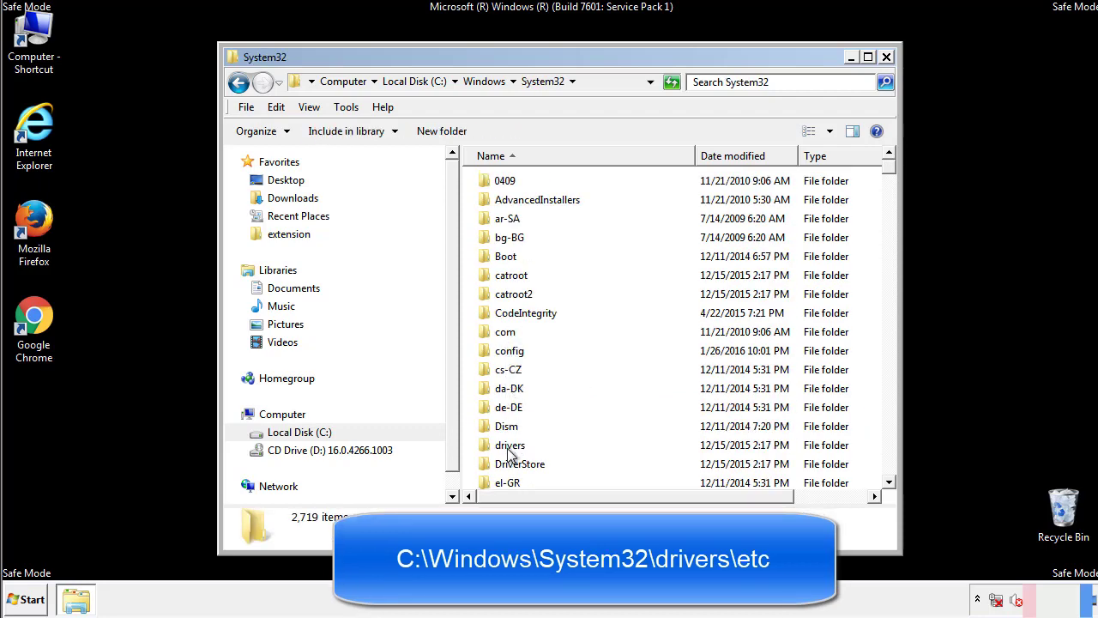
double_click(510, 448)
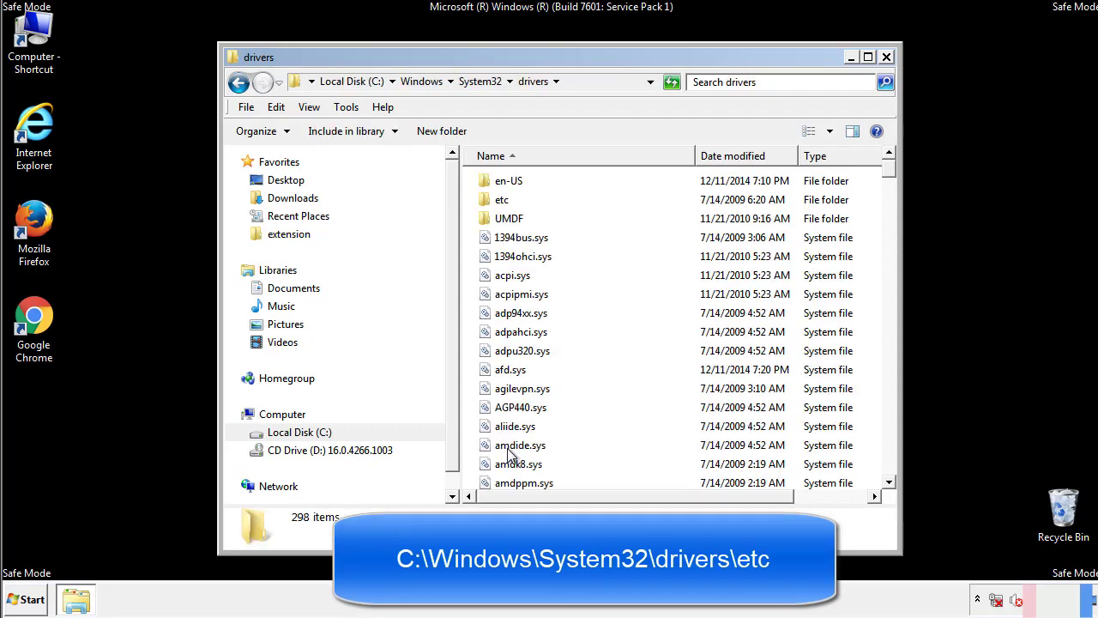
double_click(492, 204)
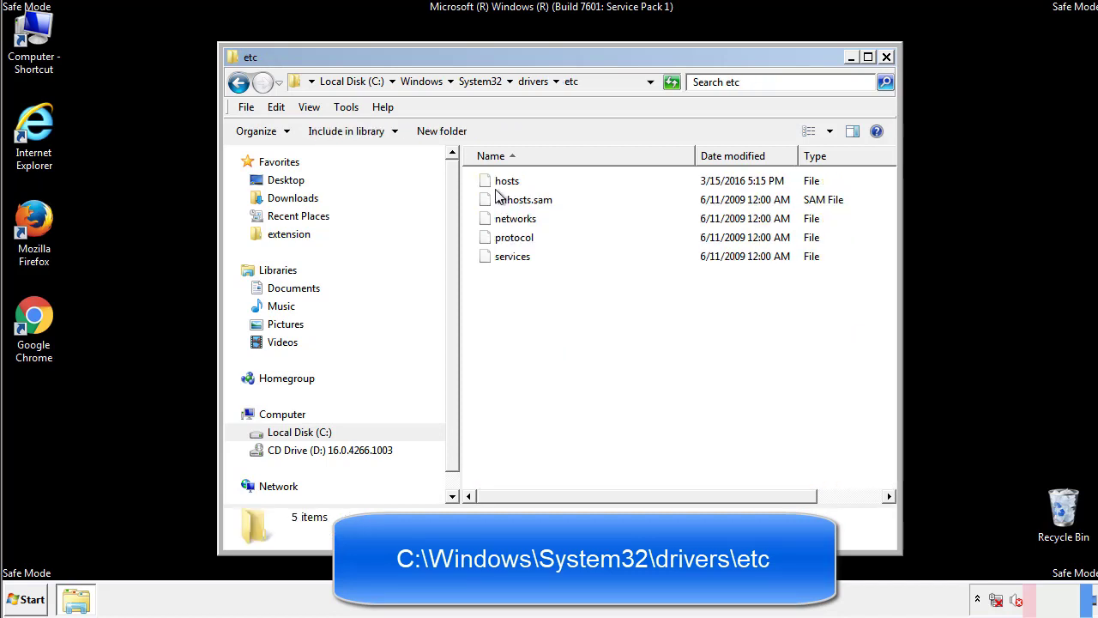
- Open the hosts file with Notepad and move its window fully into view
double_click(501, 182)
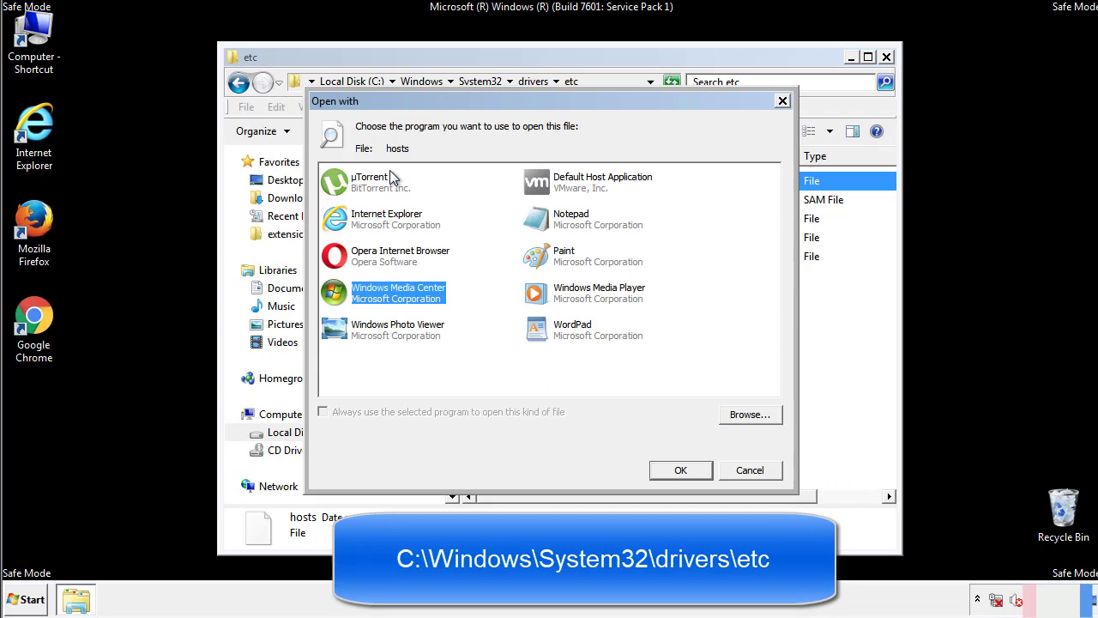
left_click(556, 225)
left_click(678, 470)
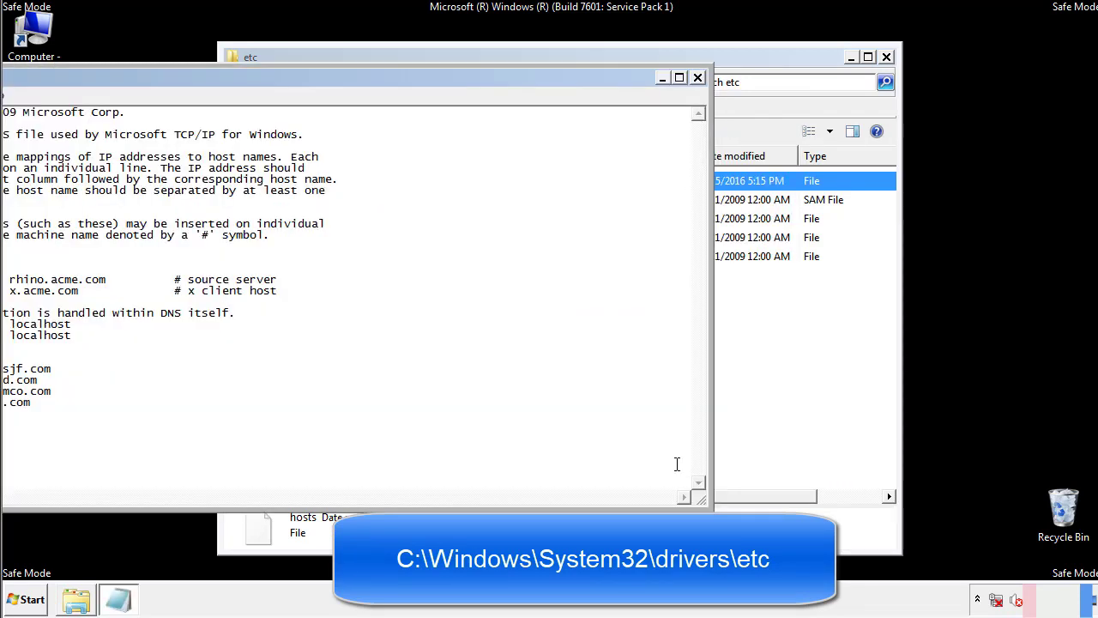
left_click_drag(452, 84, 702, 101)
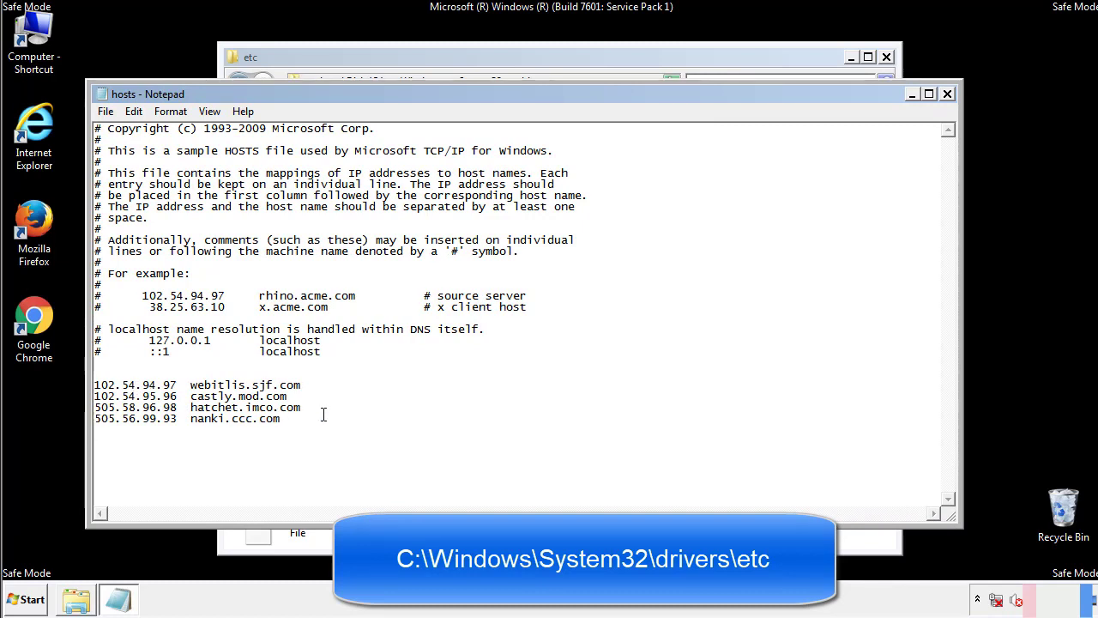
- Delete the four IP address entries below the localhost lines in the hosts file, and close the file and its folder
left_click_drag(307, 421, 94, 386)
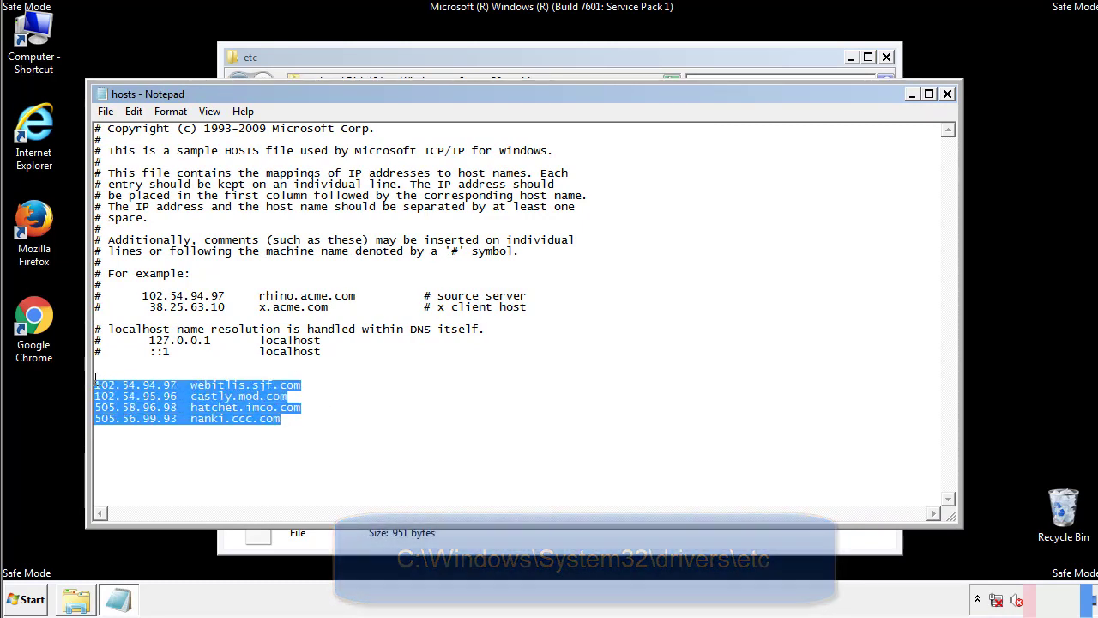
key("Delete")
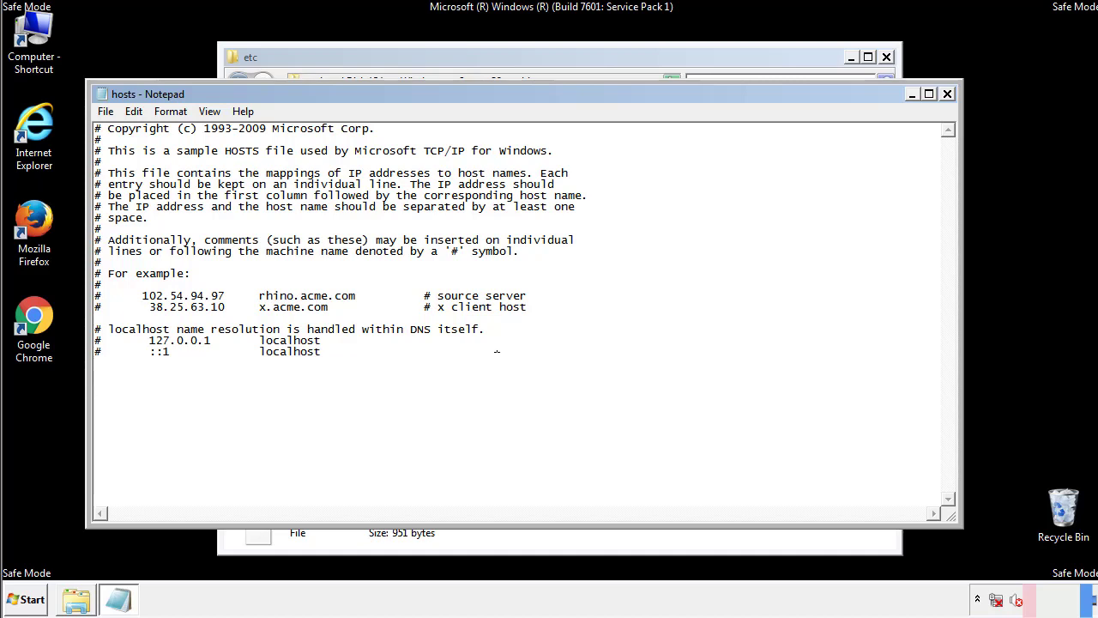
left_click(948, 94)
left_click(484, 315)
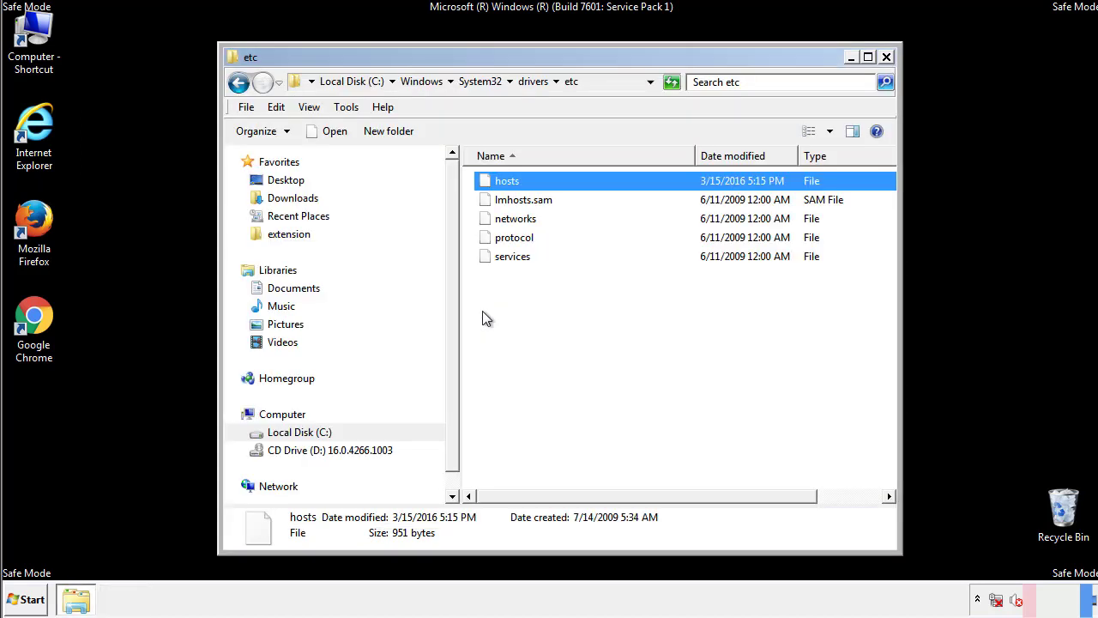
left_click(886, 57)
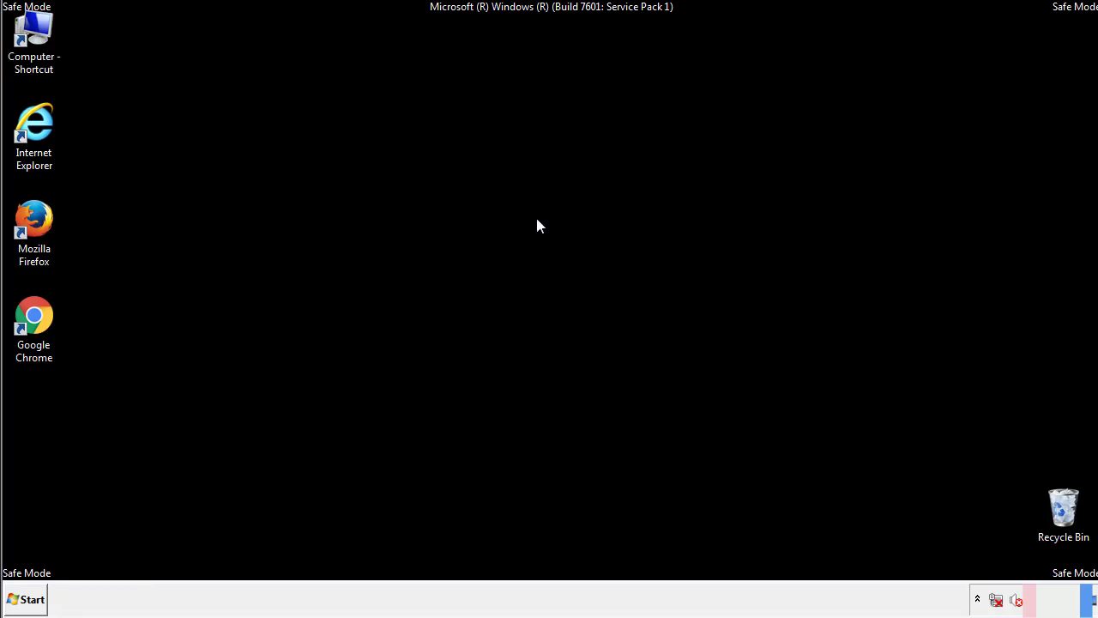
- Open the Startup programs folder from the Start menu's program list
left_click(24, 599)
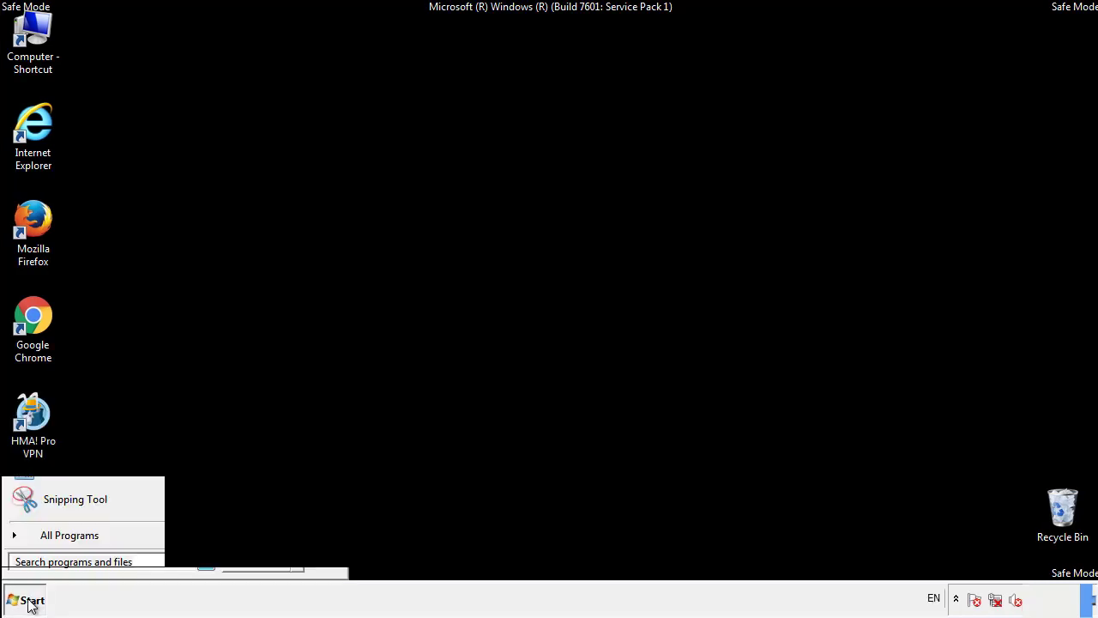
left_click(49, 541)
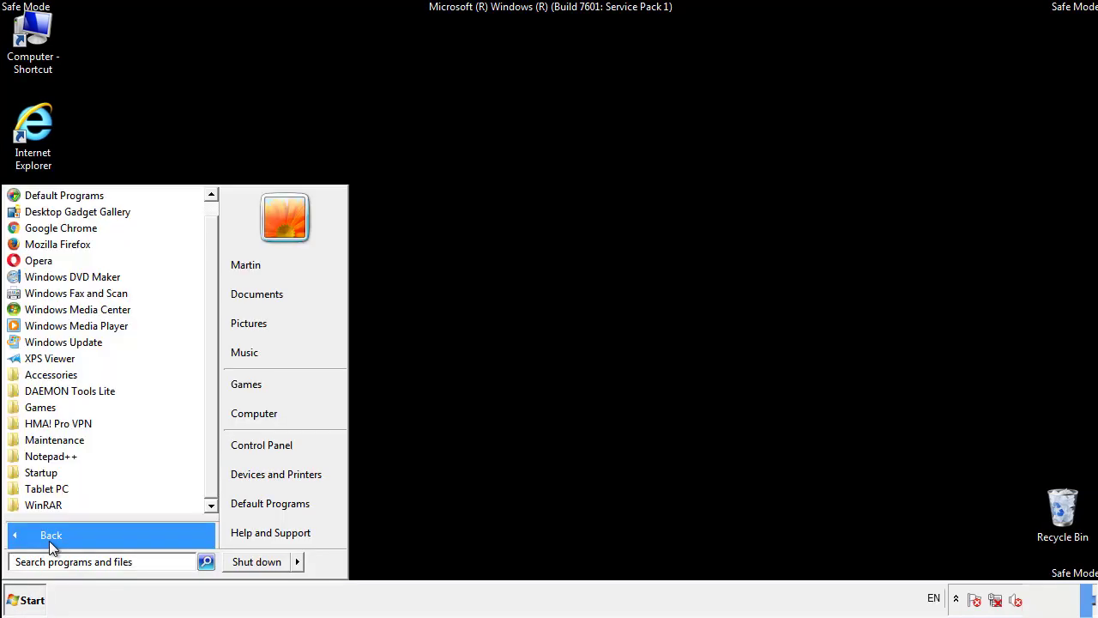
right_click(45, 473)
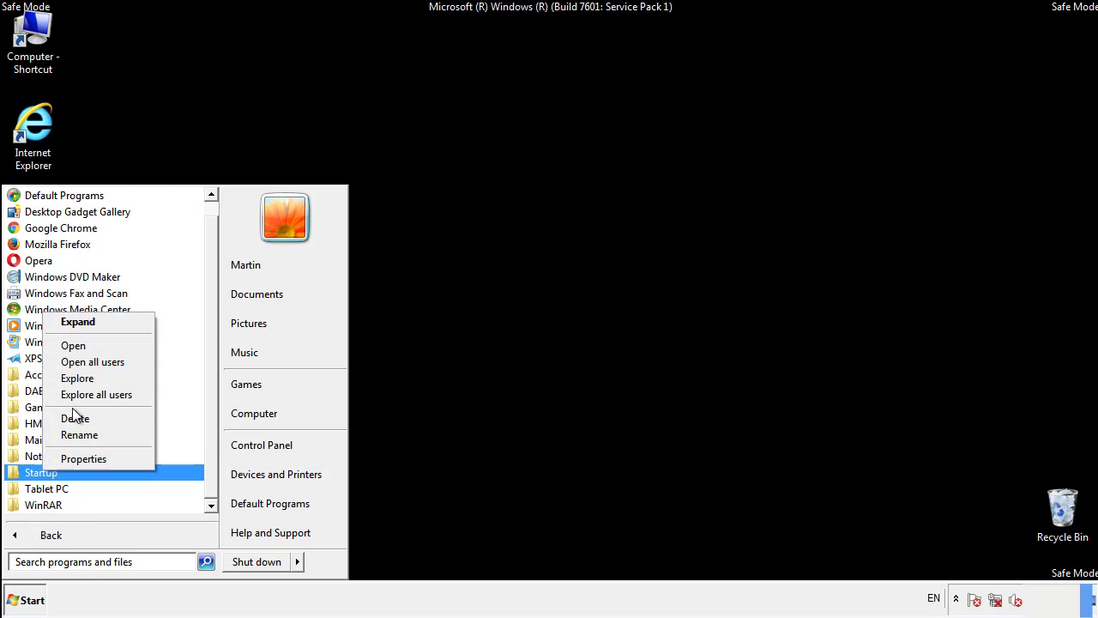
left_click(83, 344)
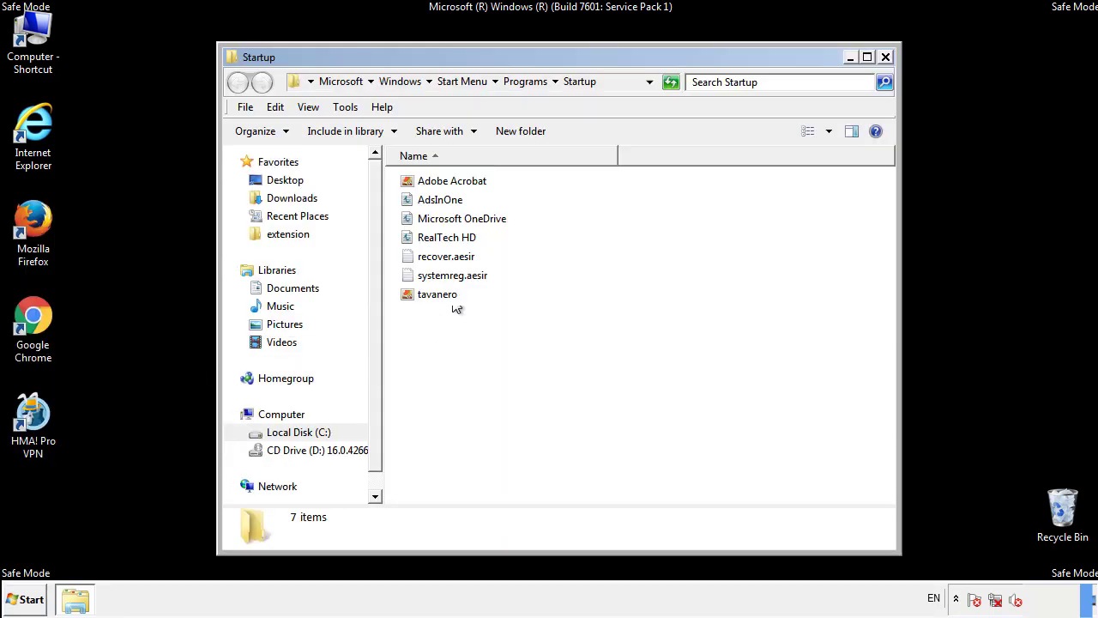
- Delete AdsInOne, recover.aesir, systemreg.aesir and tavanero from the Startup folder, and close the folder
left_click(448, 204)
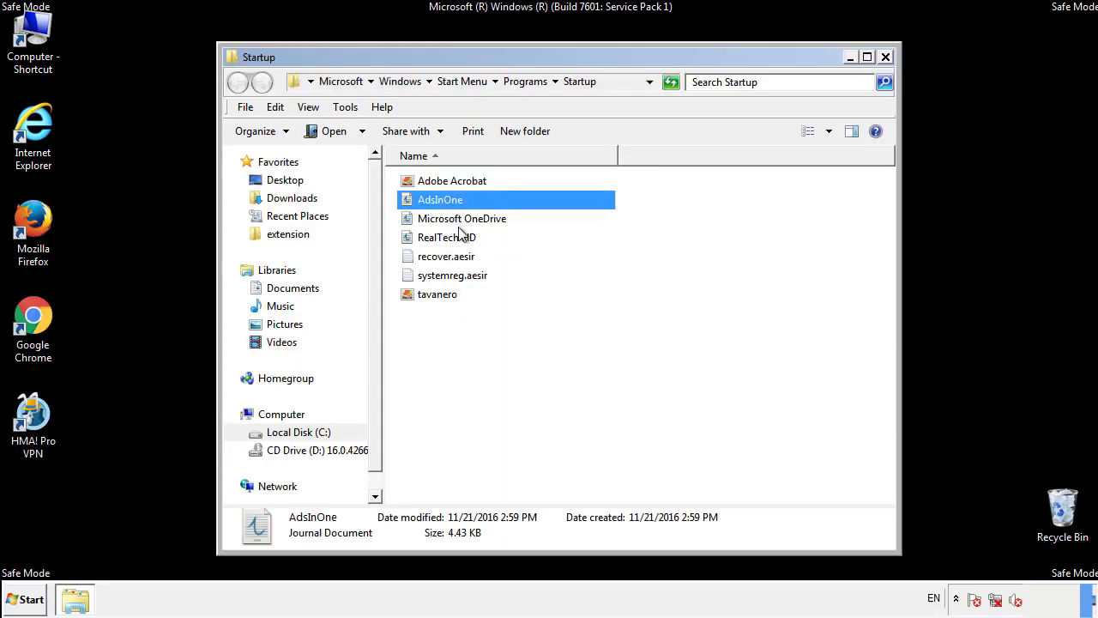
left_click(446, 259, "ctrl")
left_click(457, 275, "ctrl")
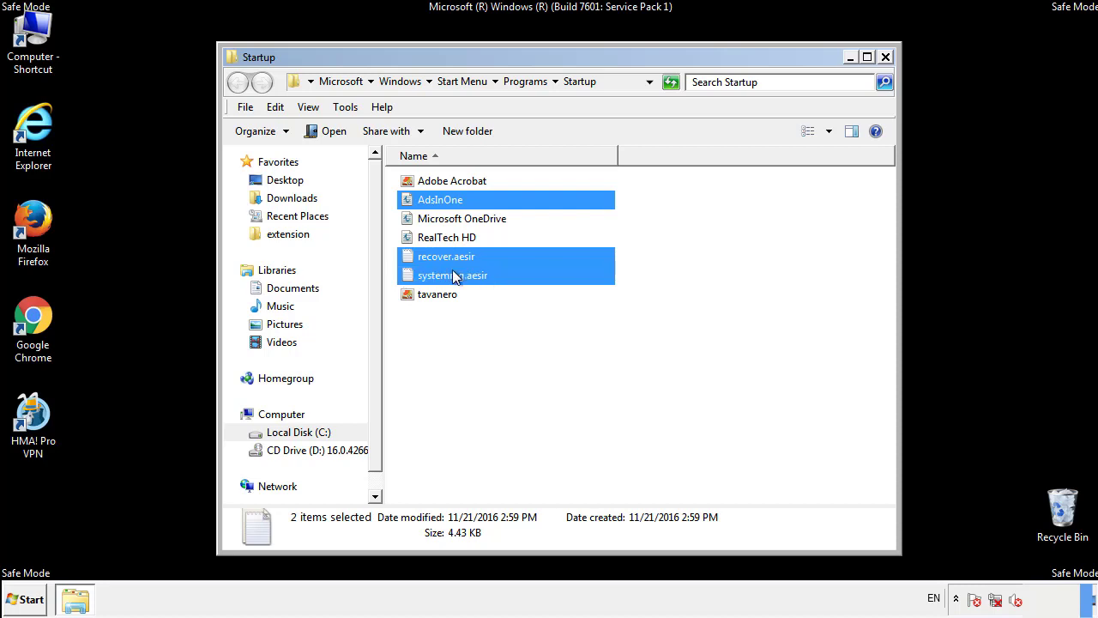
left_click(439, 294, "ctrl")
right_click(434, 295)
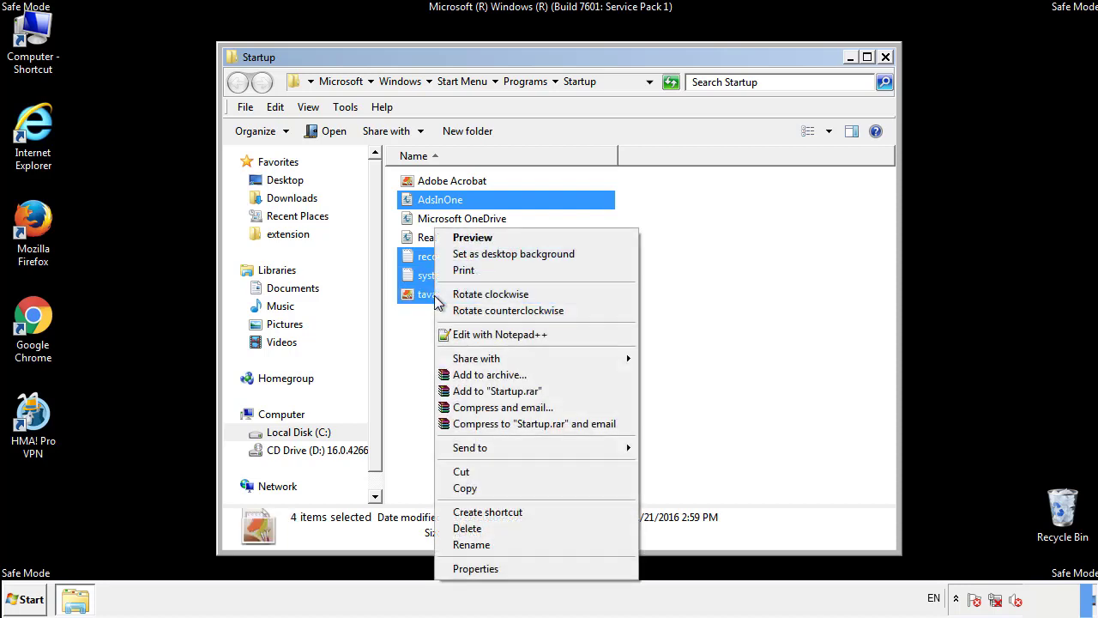
left_click(466, 529)
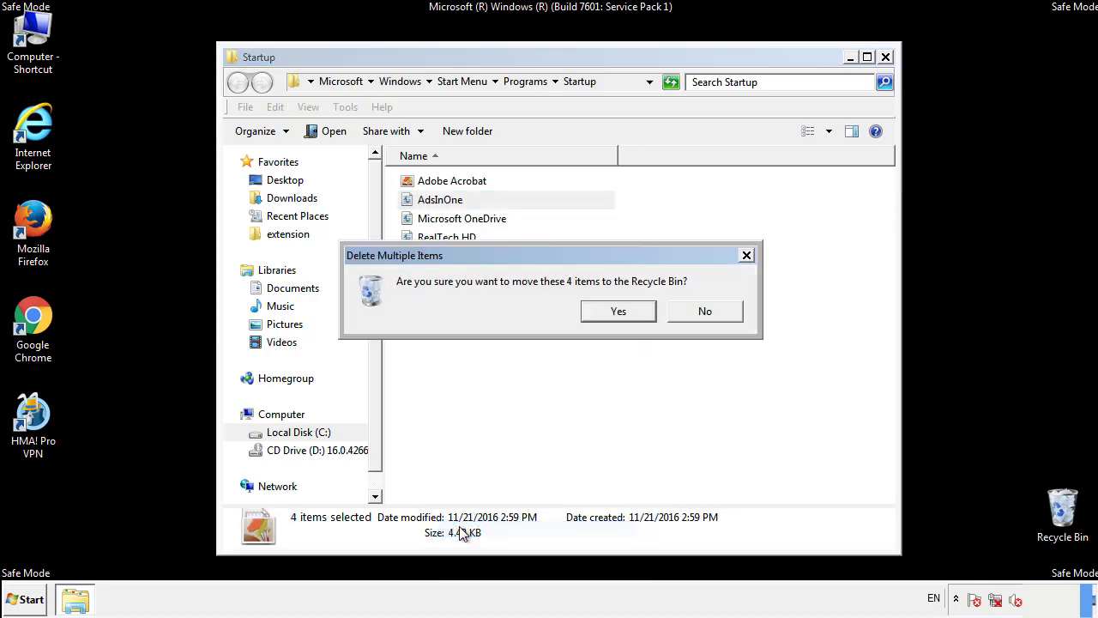
left_click(608, 314)
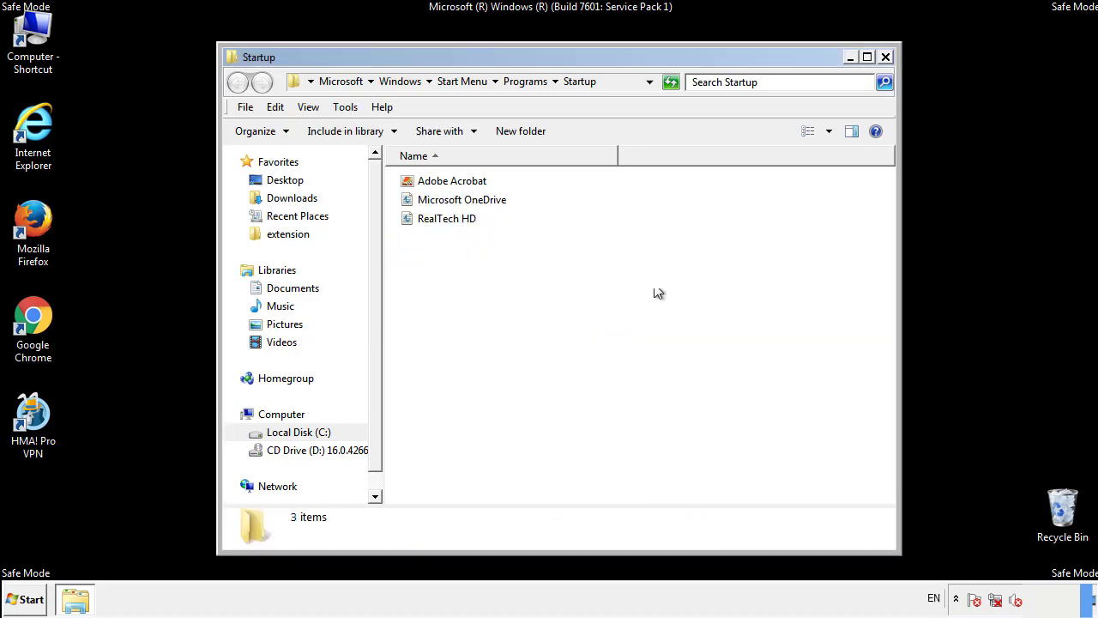
left_click(889, 64)
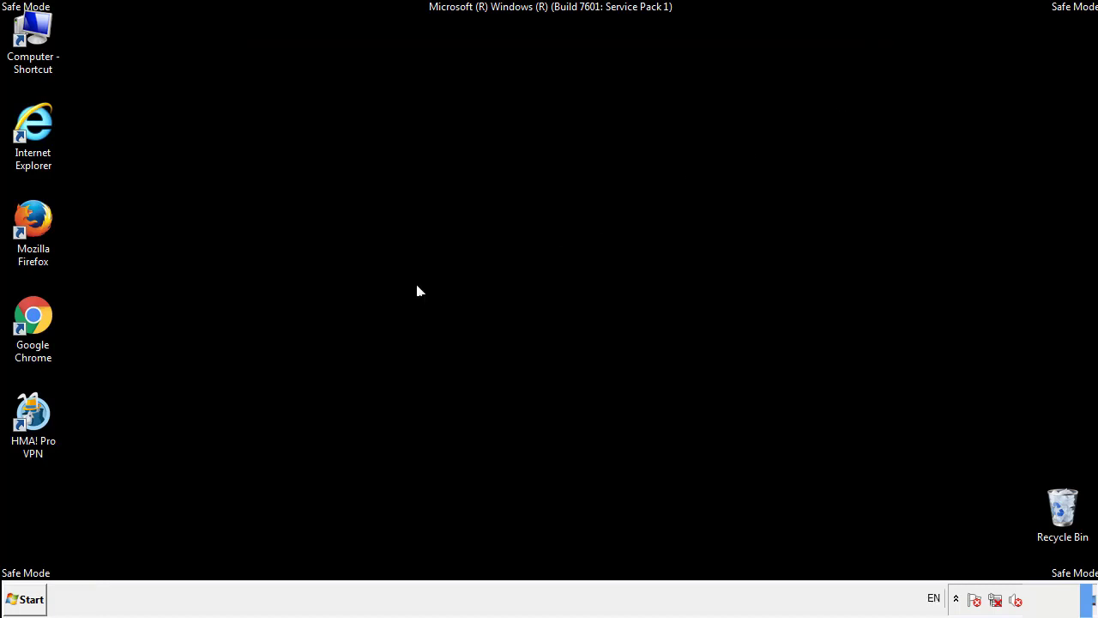
- Launch the Registry Editor by running regedit from the Start menu search
left_click(26, 600)
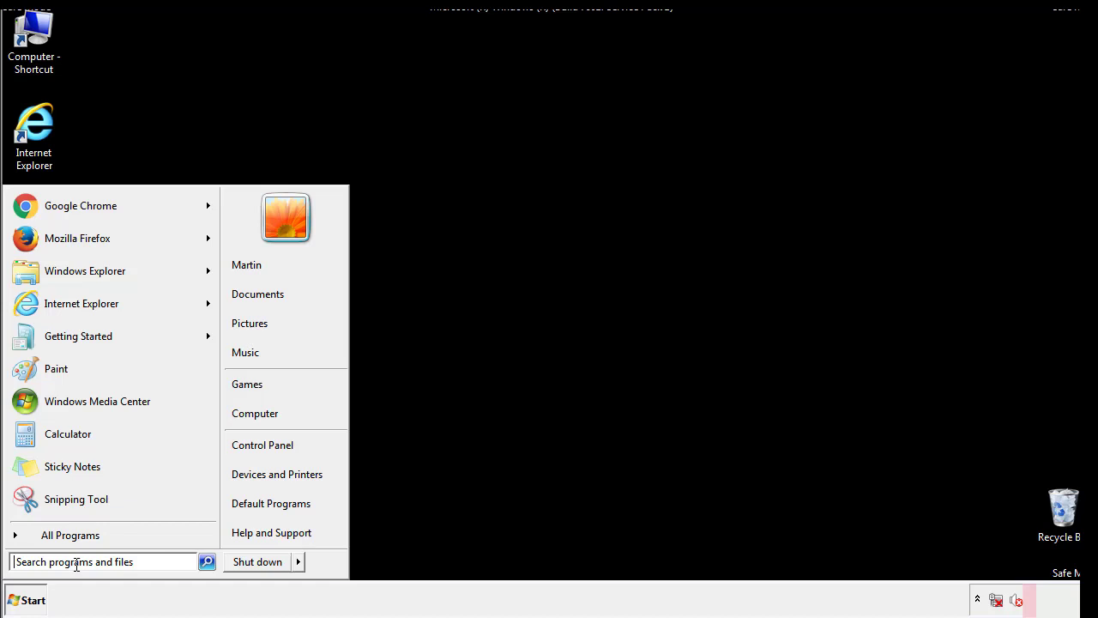
type("reged")
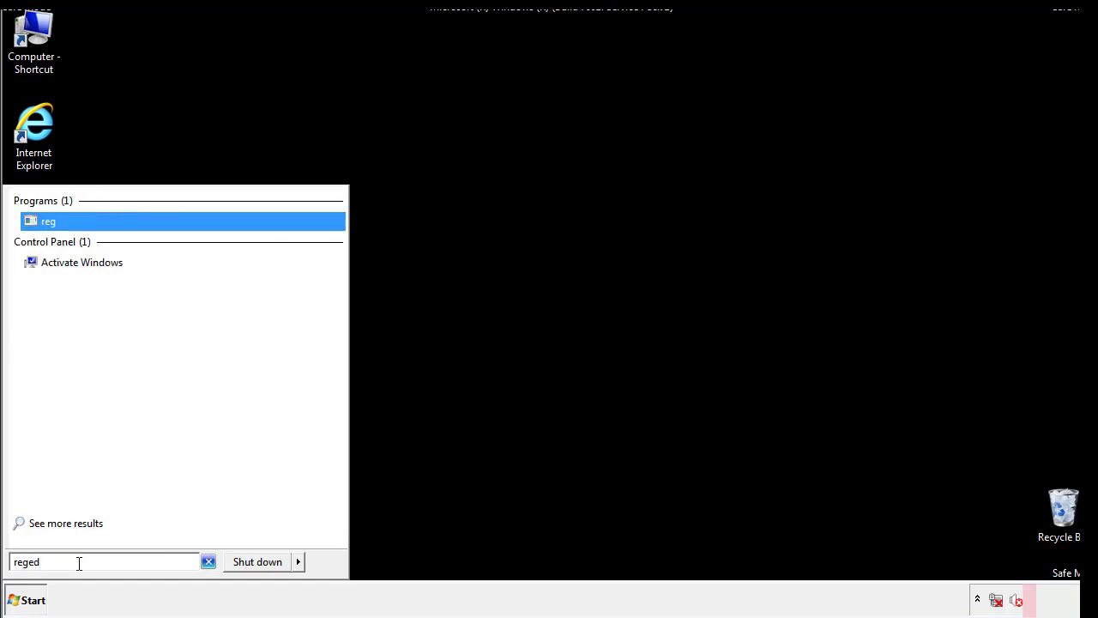
type("it")
key("Return")
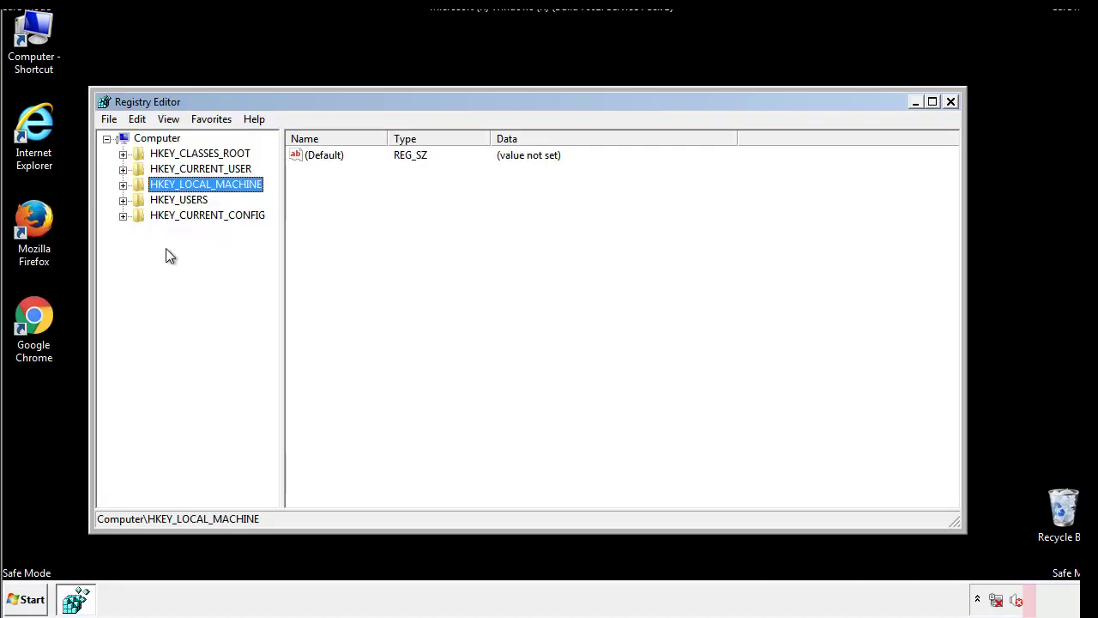
- Browse to the registry key HKEY_LOCAL_MACHINE\SOFTWARE\Microsoft\Windows\CurrentVersion\Run
left_click(123, 186)
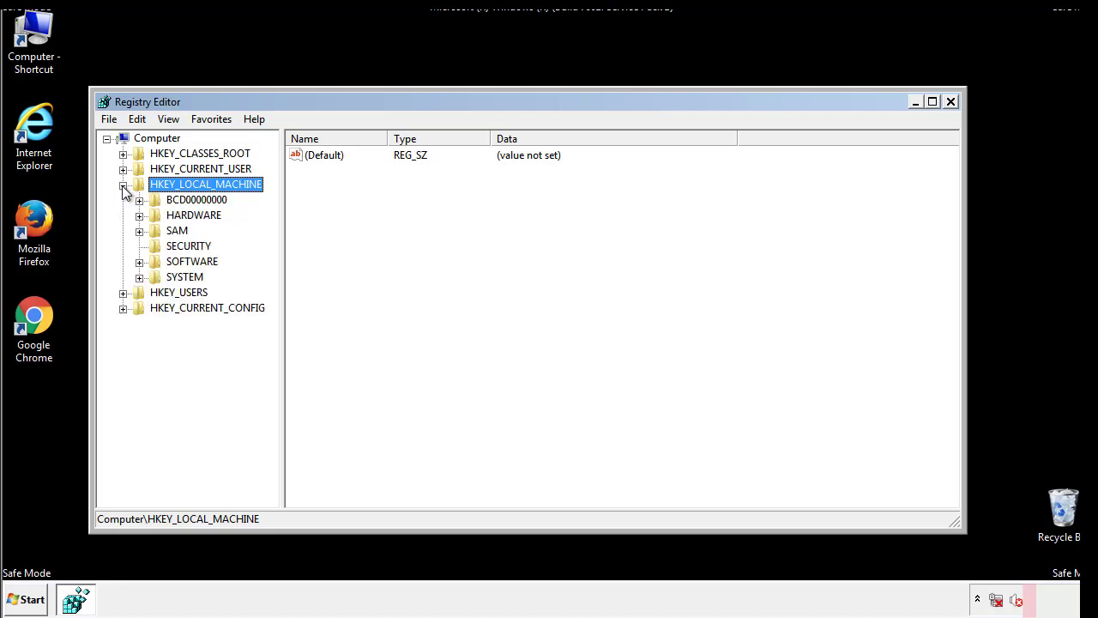
left_click(139, 263)
scroll(270, 253, "down", 1)
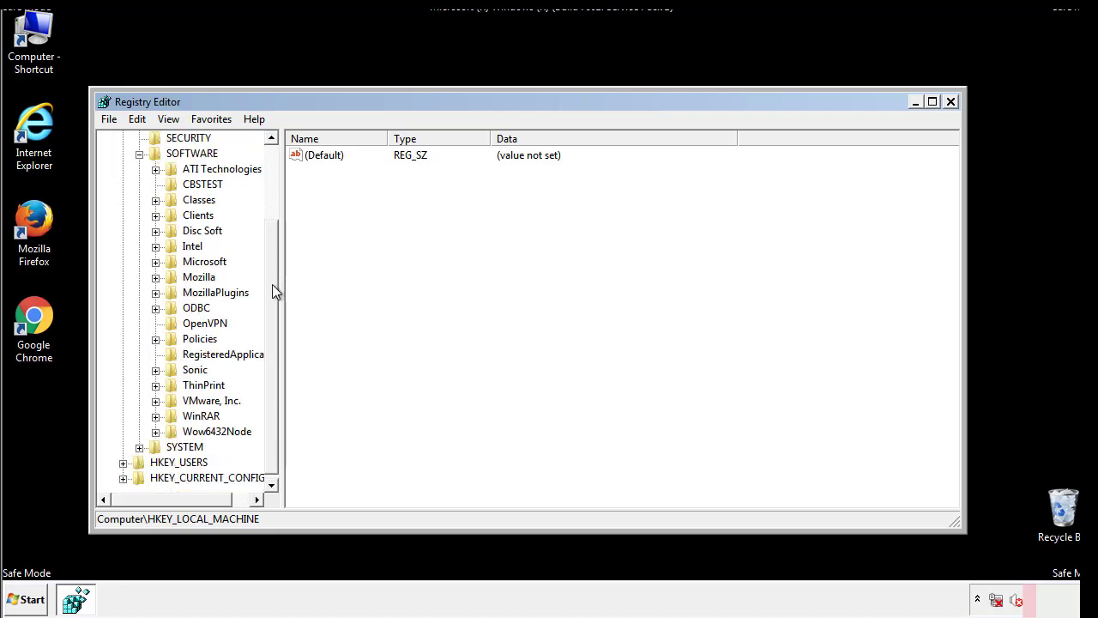
left_click(156, 262)
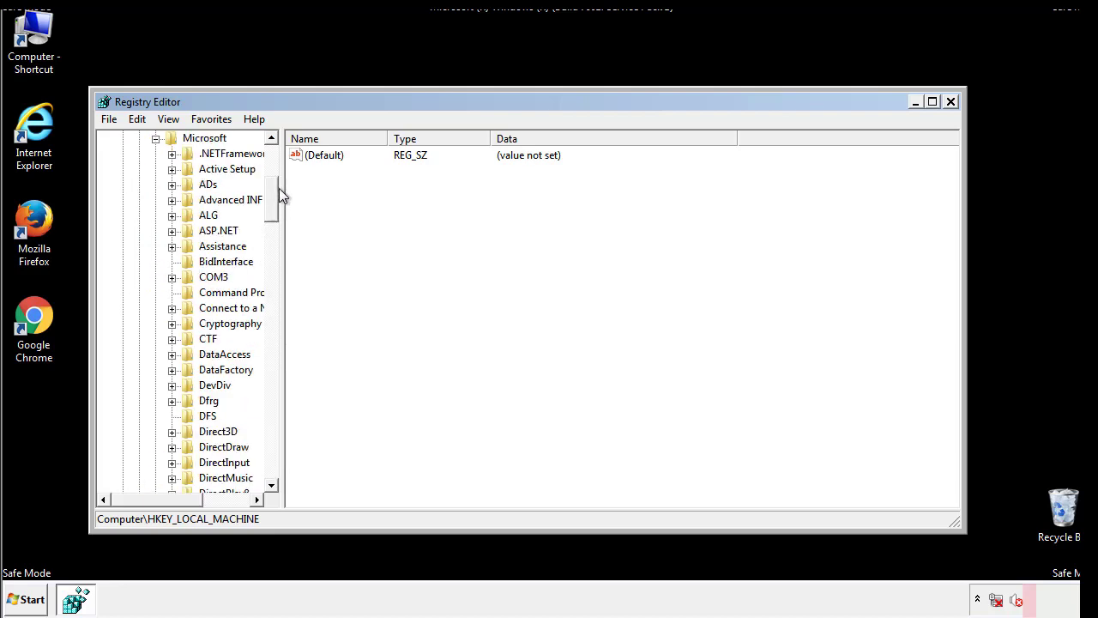
left_click_drag(272, 214, 273, 439)
left_click(173, 263)
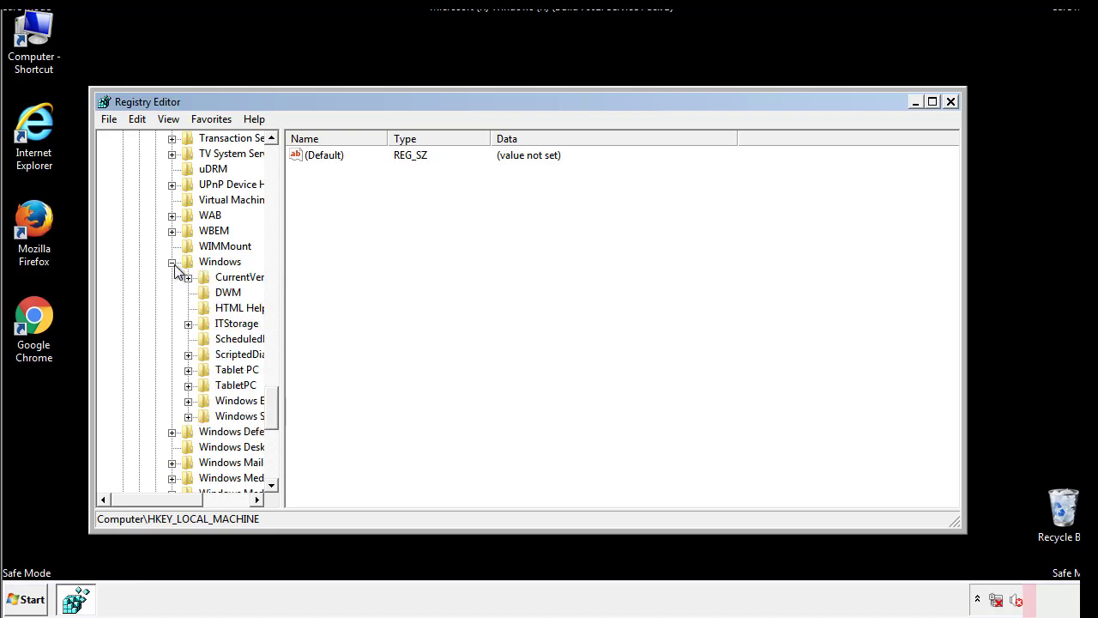
left_click_drag(151, 501, 175, 504)
left_click(141, 277)
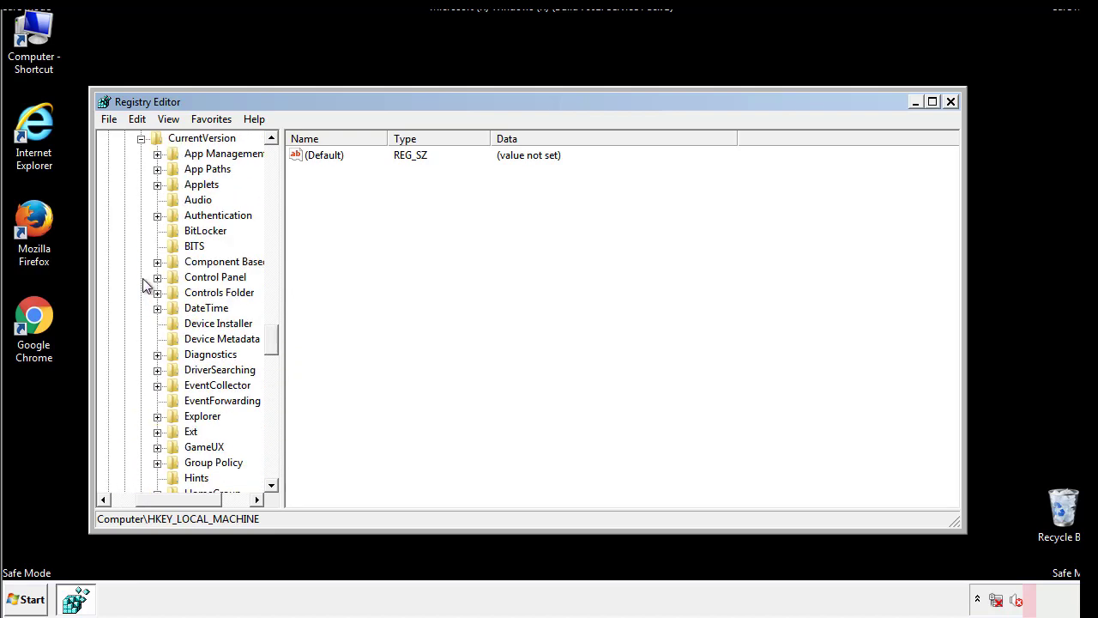
left_click_drag(279, 339, 272, 397)
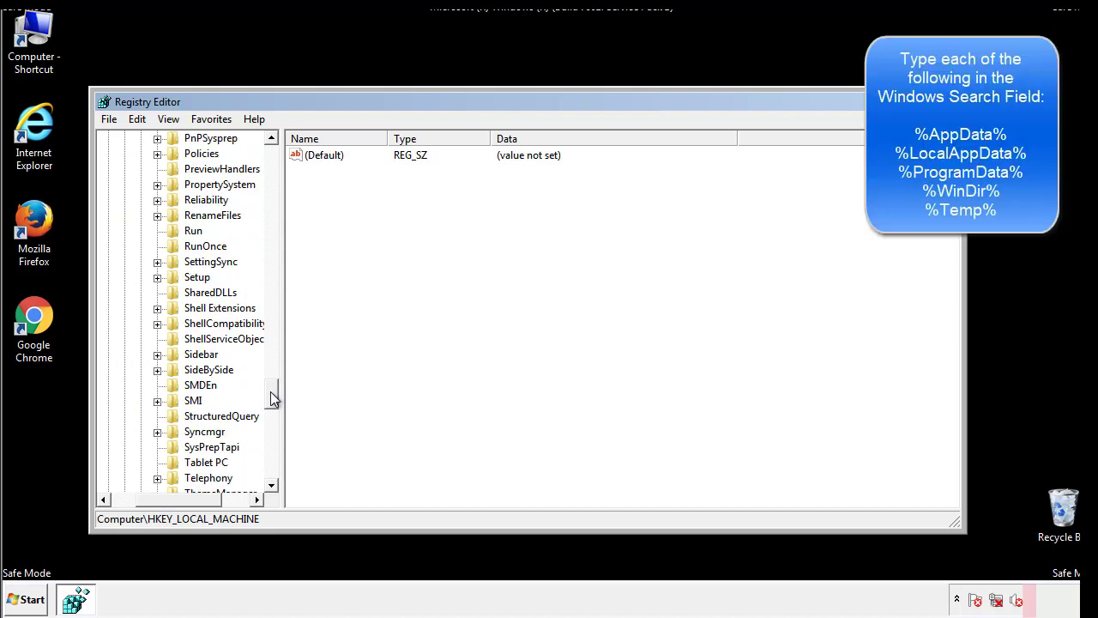
left_click(180, 232)
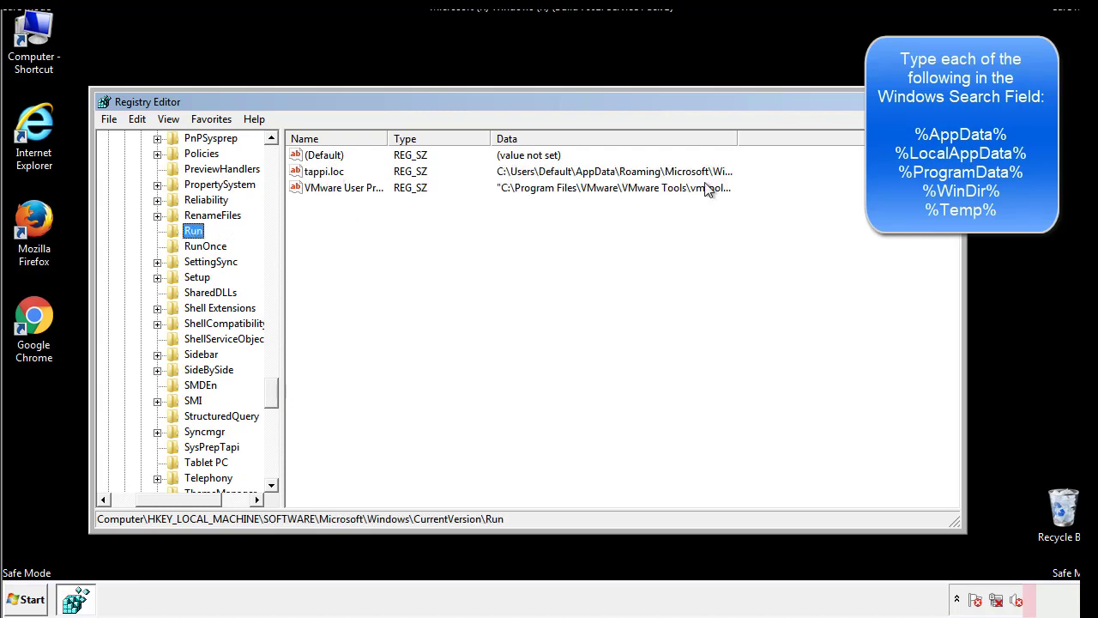
- Delete the tappi.loc value from the HKEY_LOCAL_MACHINE Run key
left_click(322, 175)
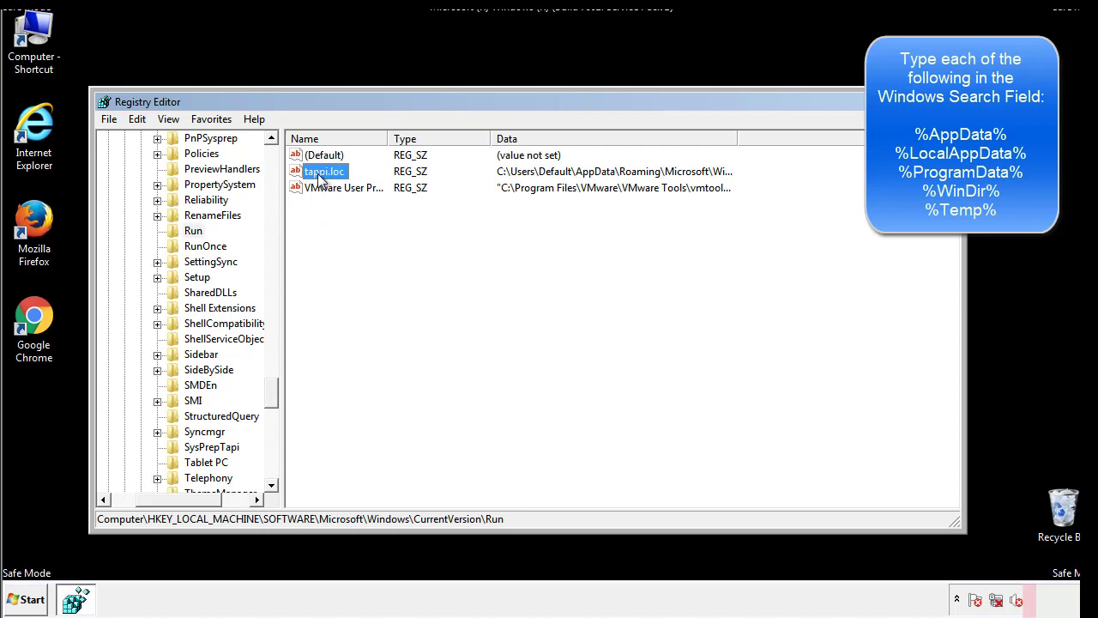
right_click(317, 174)
left_click(343, 223)
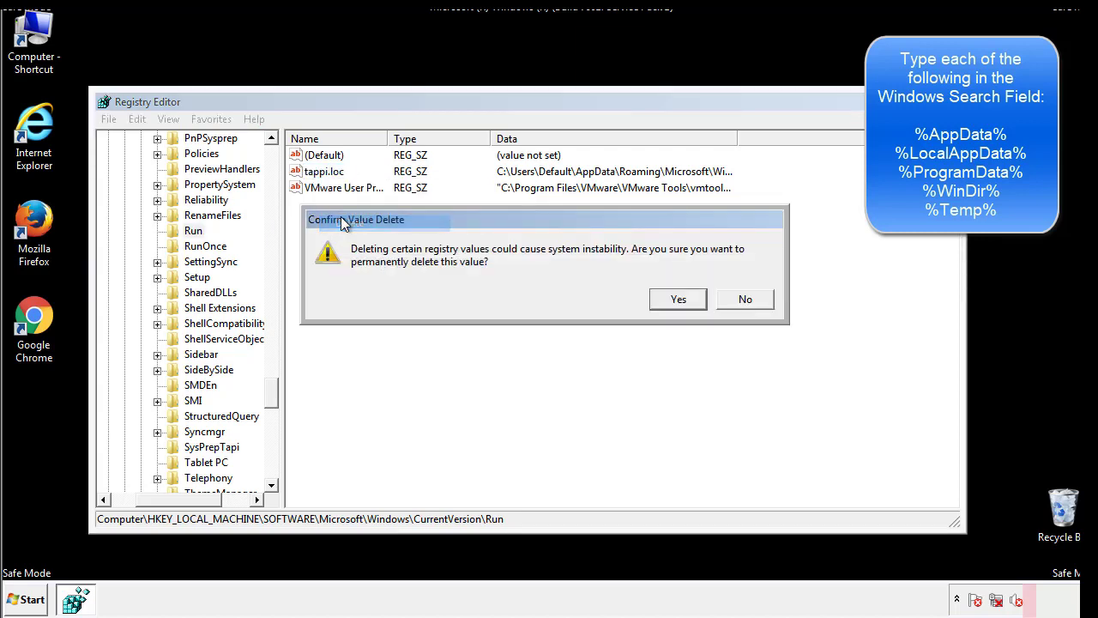
left_click(668, 299)
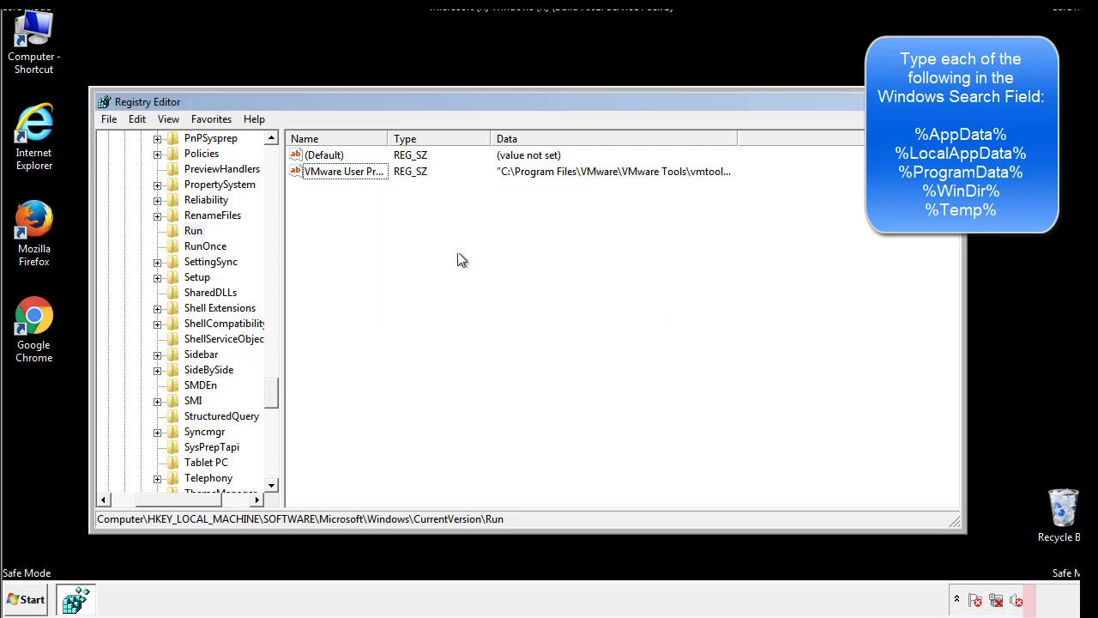
- Collapse the HKEY_LOCAL_MACHINE branch of the registry tree
left_click_drag(274, 388, 271, 470)
left_click_drag(208, 499, 133, 511)
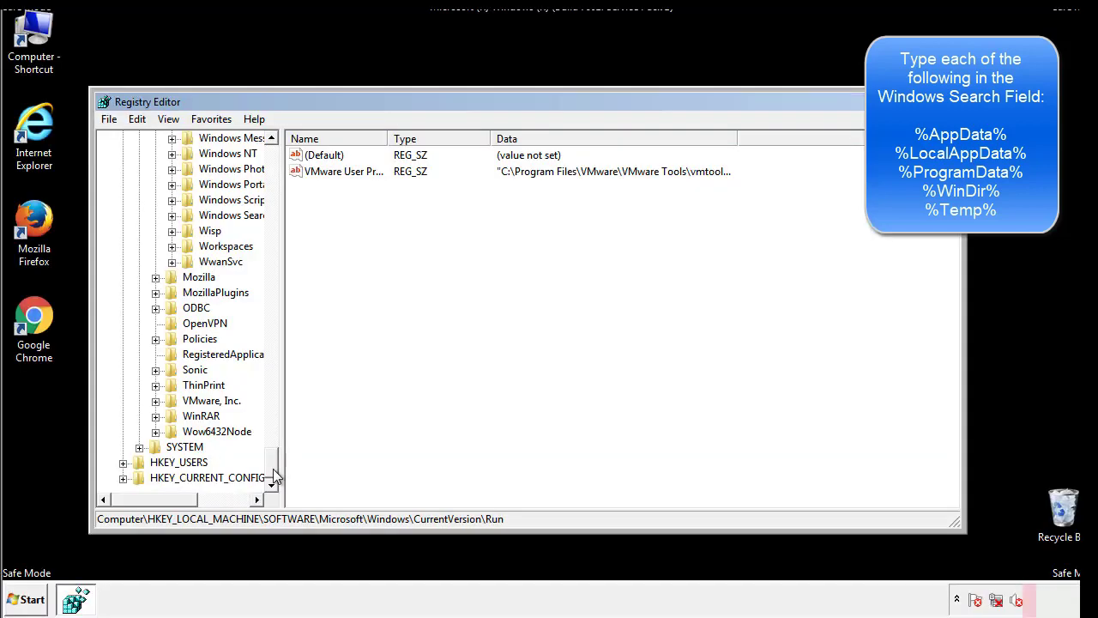
left_click_drag(277, 478, 279, 163)
left_click(122, 184)
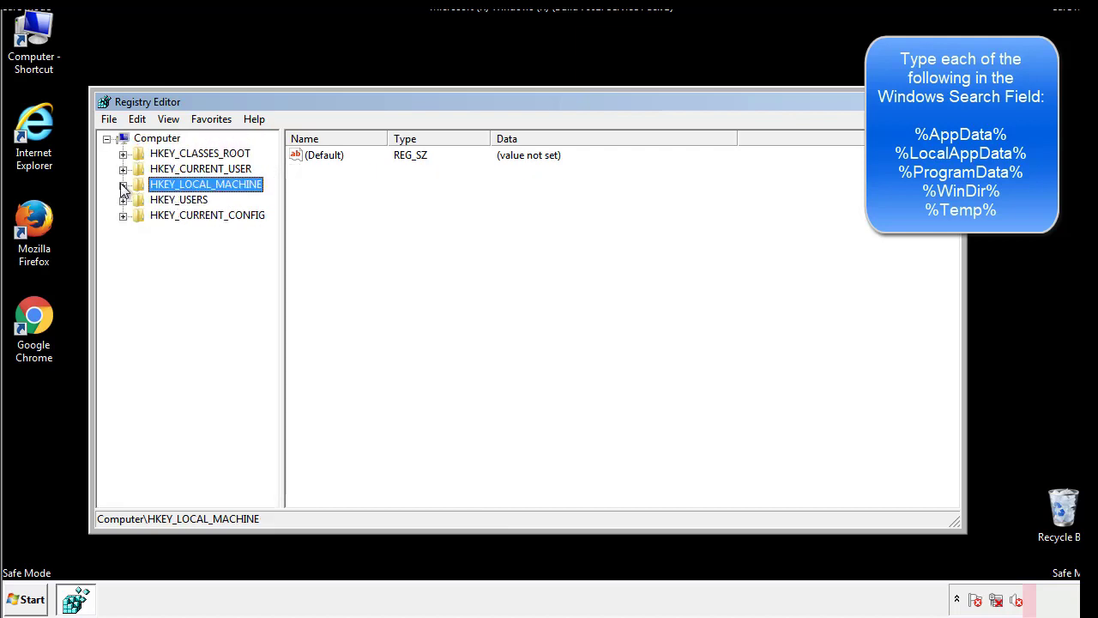
- Open the key HKEY_CURRENT_USER\Software\Microsoft\Windows\CurrentVersion\Run and check its values for suspicious entries
left_click(123, 170)
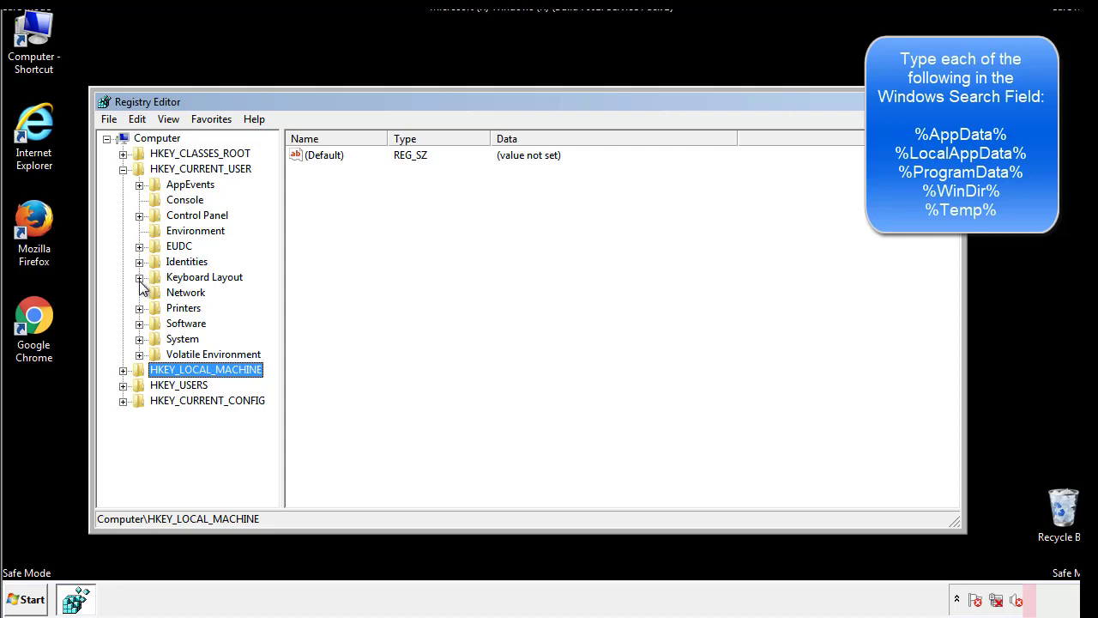
left_click(140, 325)
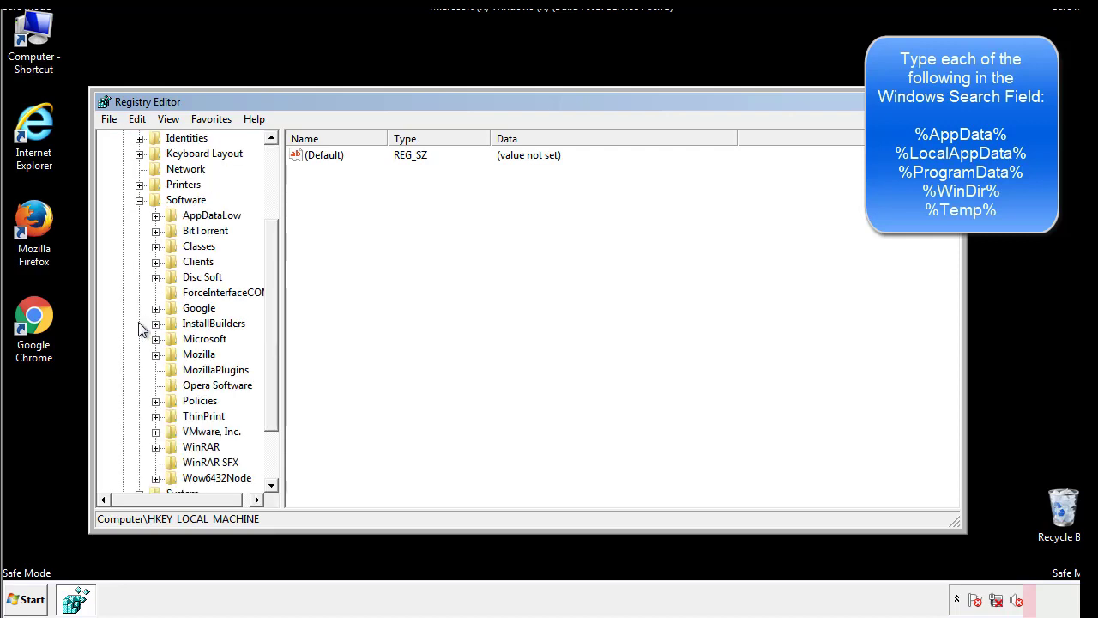
left_click_drag(270, 311, 269, 327)
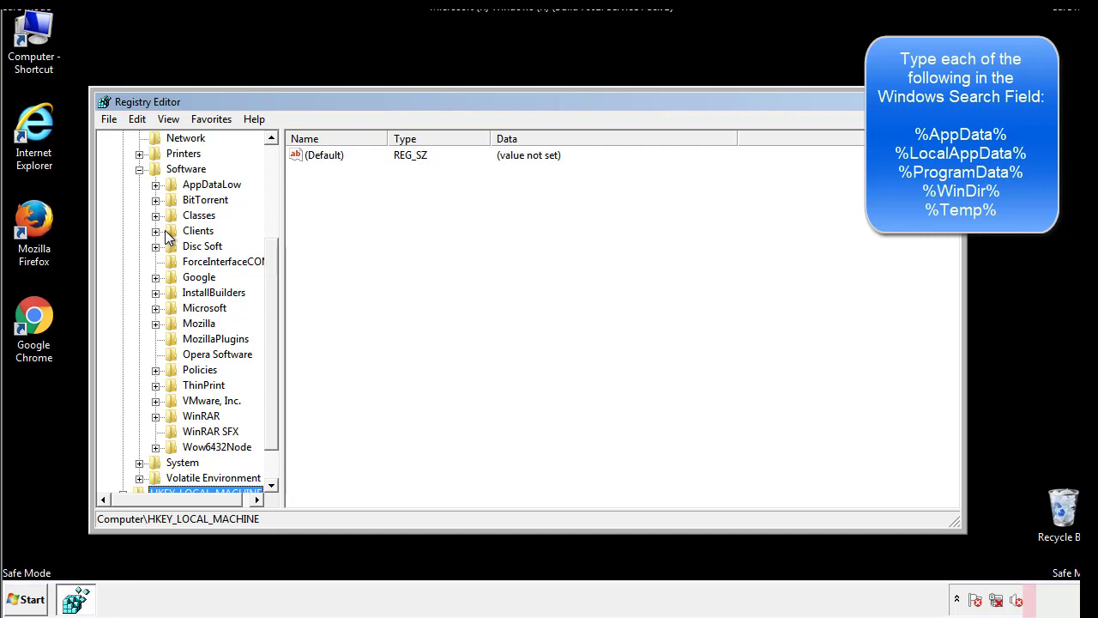
left_click(155, 308)
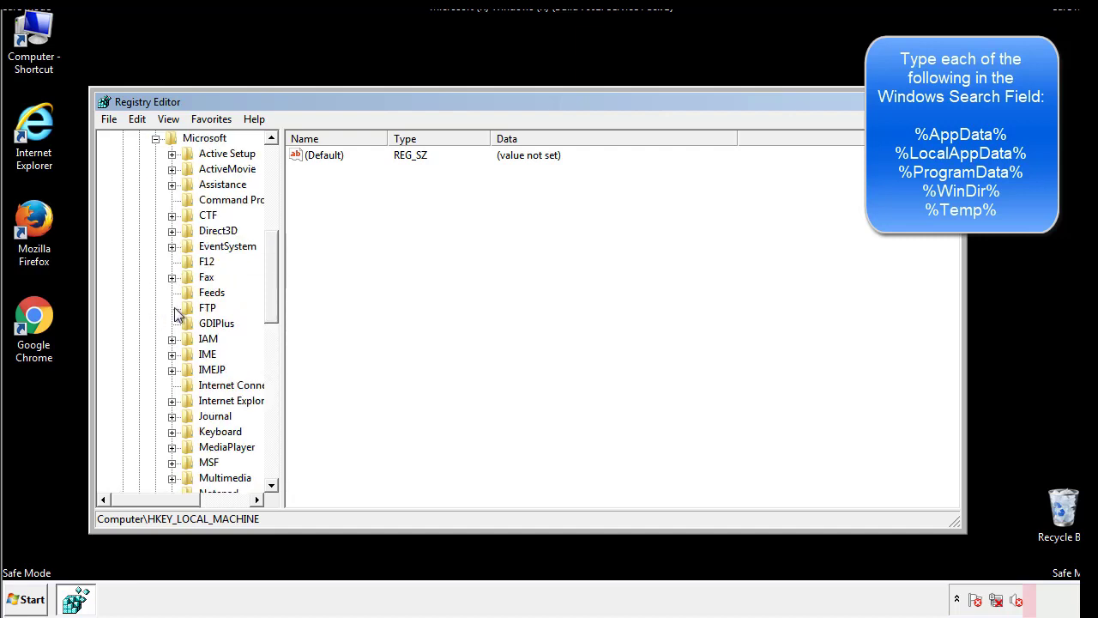
left_click_drag(269, 251, 271, 364)
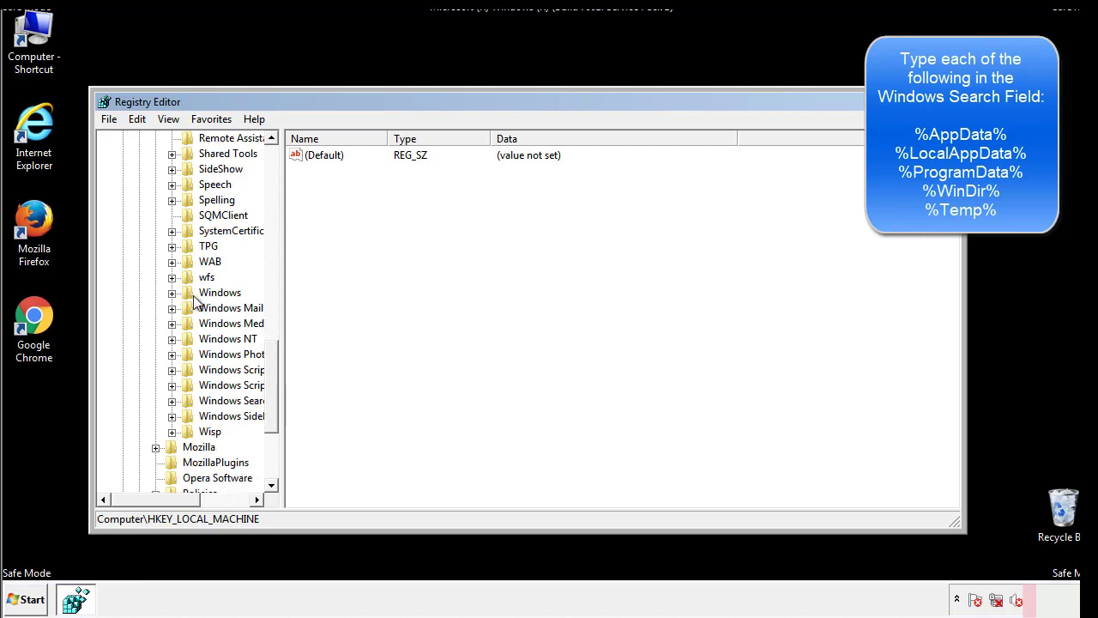
left_click(172, 292)
left_click(188, 309)
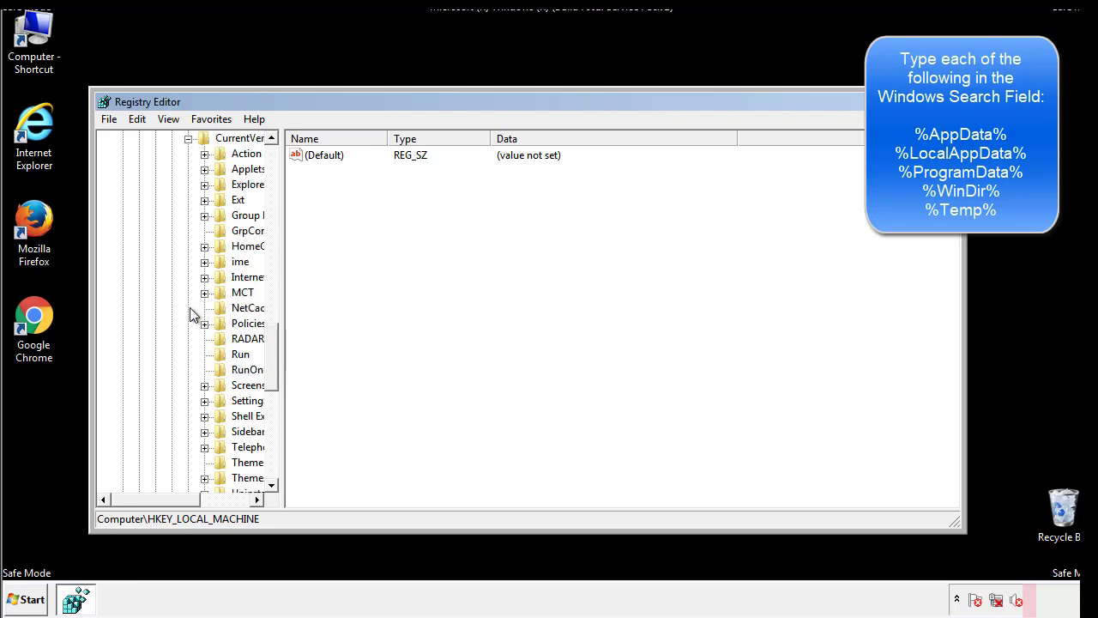
left_click_drag(166, 505, 193, 499)
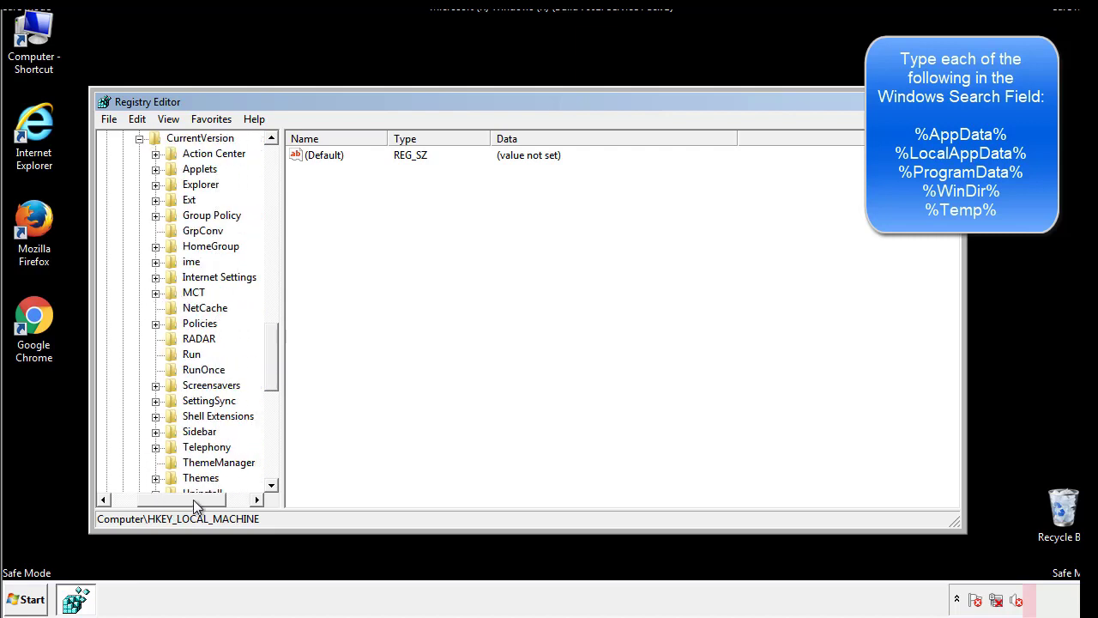
left_click(190, 353)
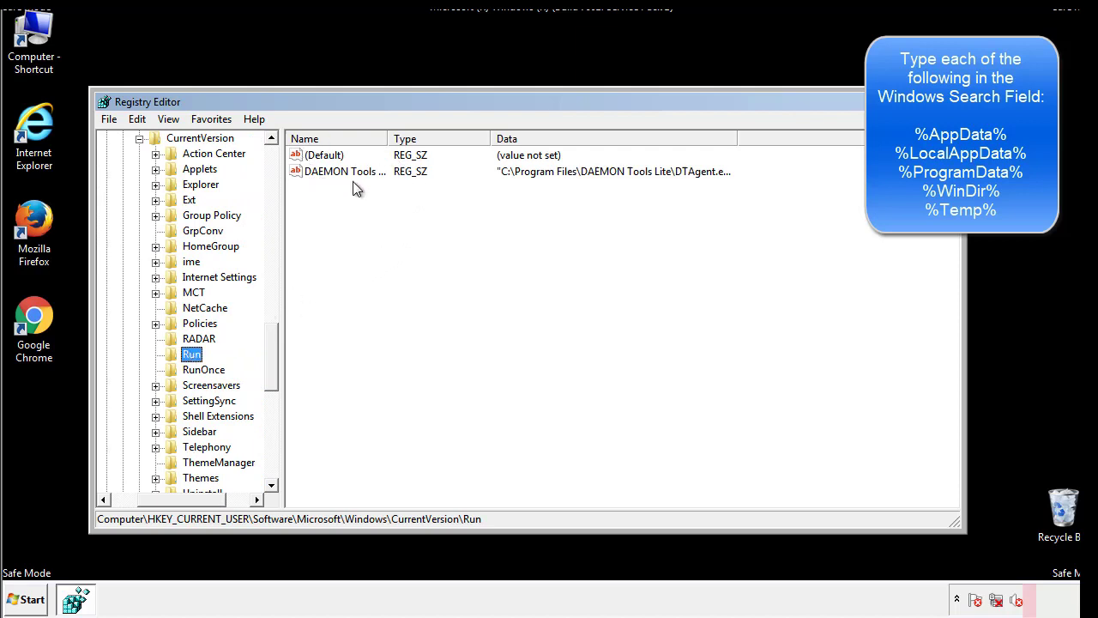
left_click(467, 197)
left_click_drag(319, 249, 360, 194)
- Collapse the Windows key under HKEY_CURRENT_USER\Software\Microsoft and return to the start of the registry tree
left_click_drag(182, 497, 161, 499)
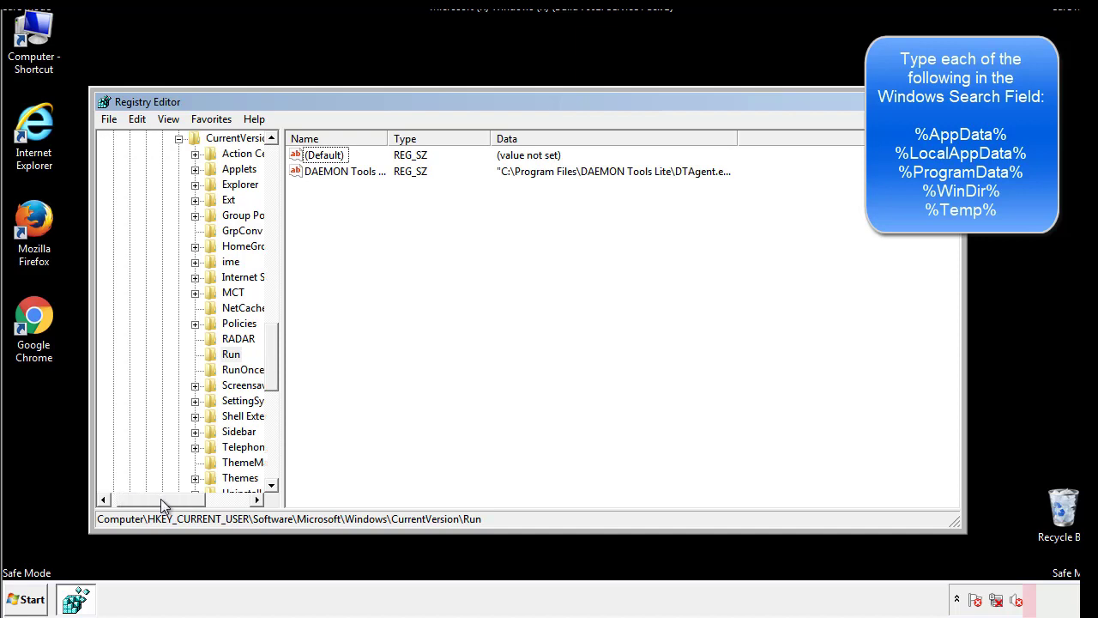
left_click_drag(278, 374, 271, 359)
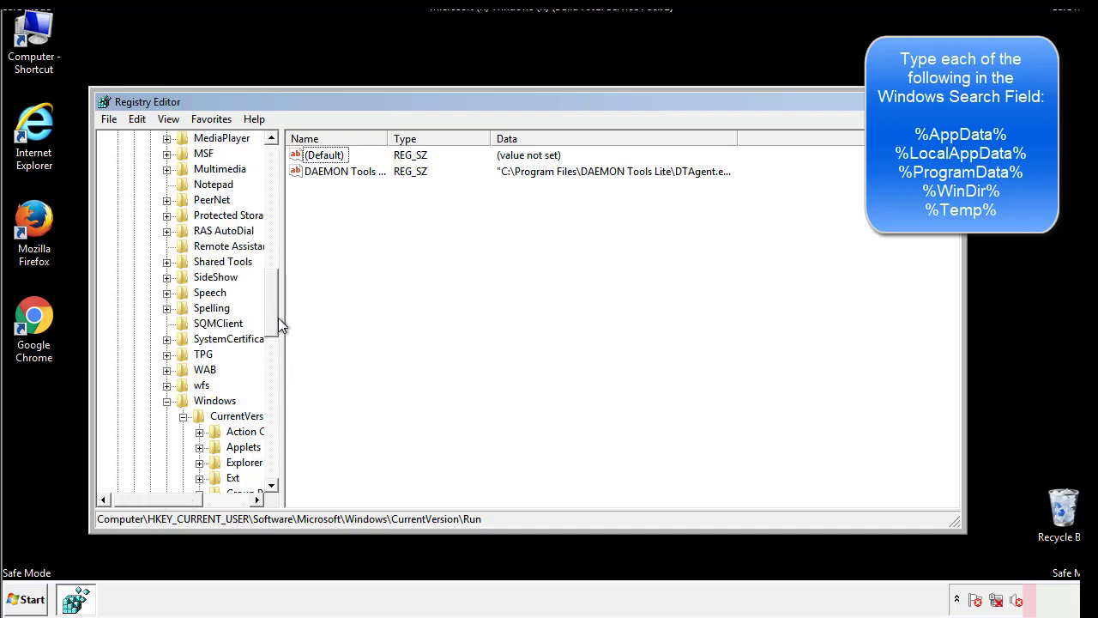
left_click(167, 402)
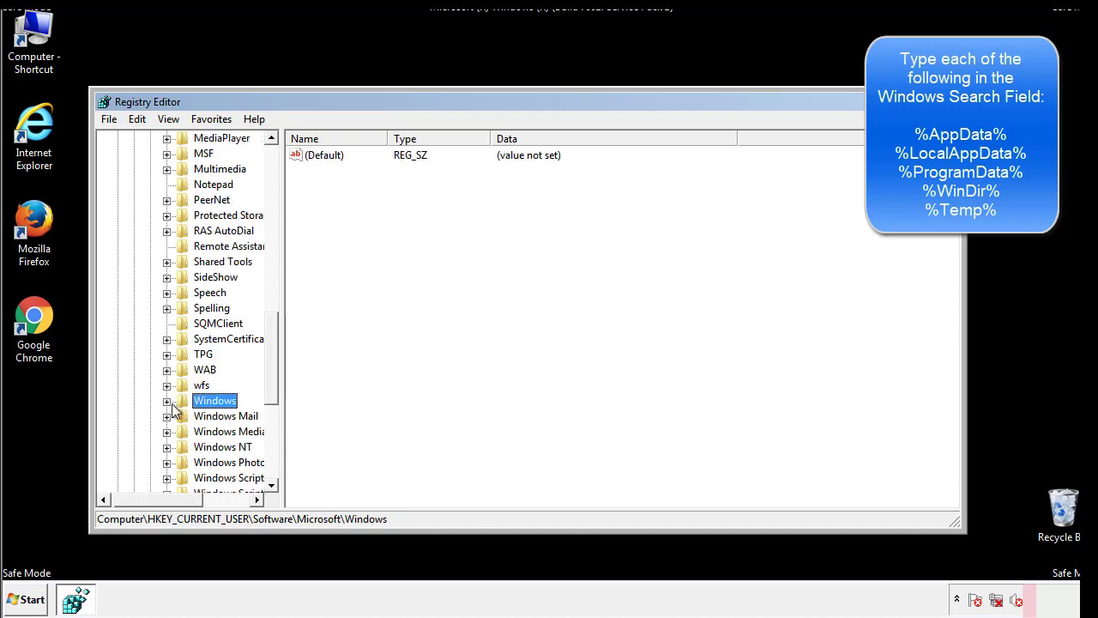
left_click_drag(275, 382, 277, 212)
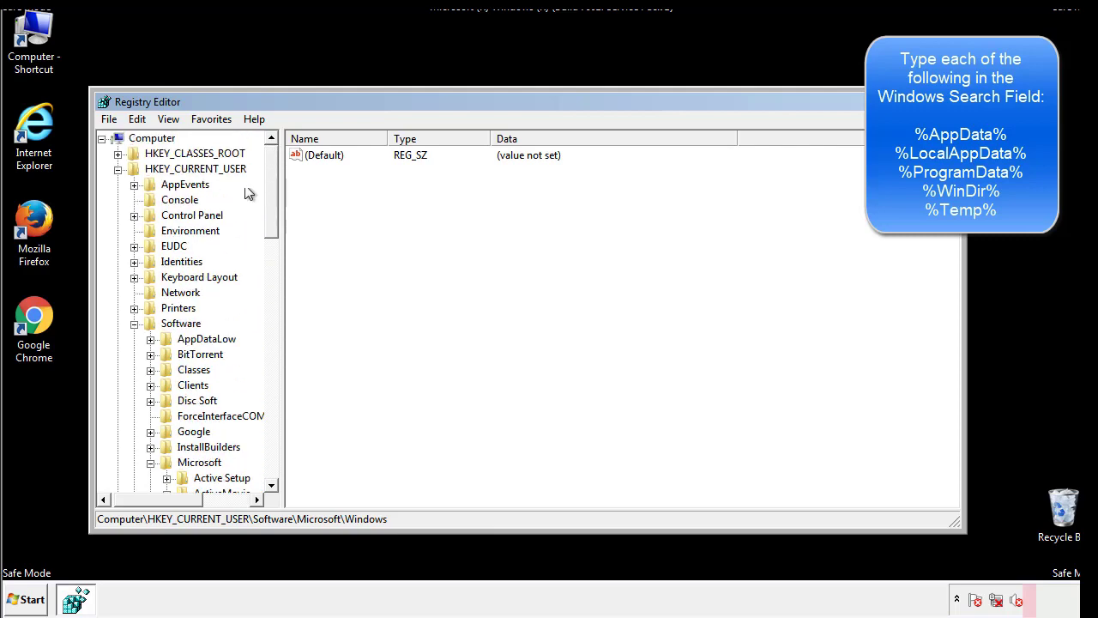
- Search the registry for %temp% in keys, values and data
left_click(139, 120)
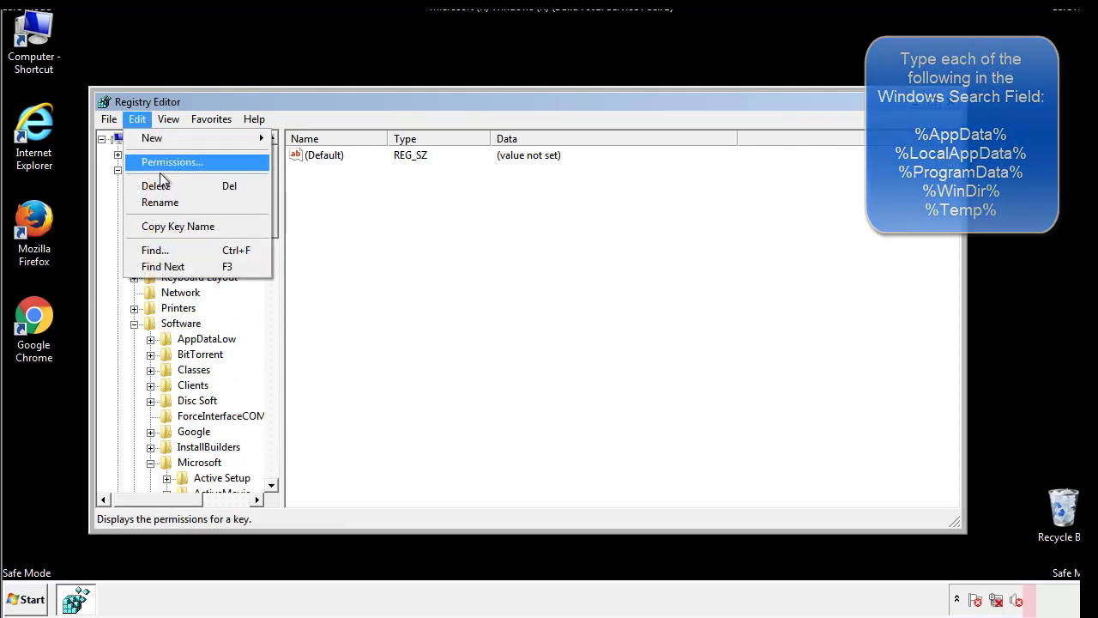
left_click(155, 250)
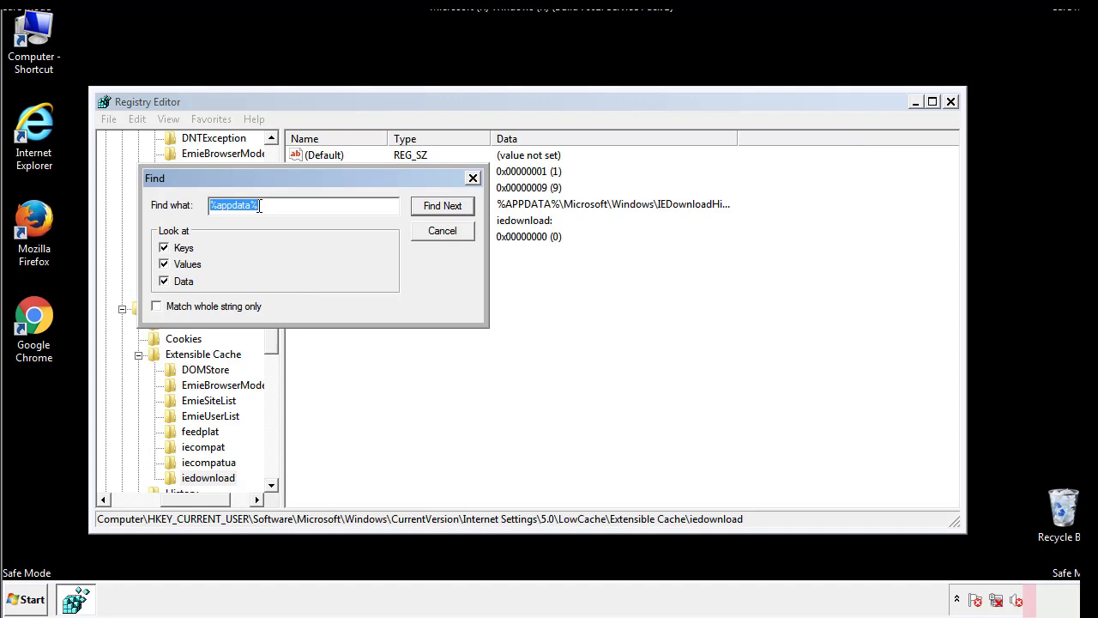
type("%temp%")
key("Return")
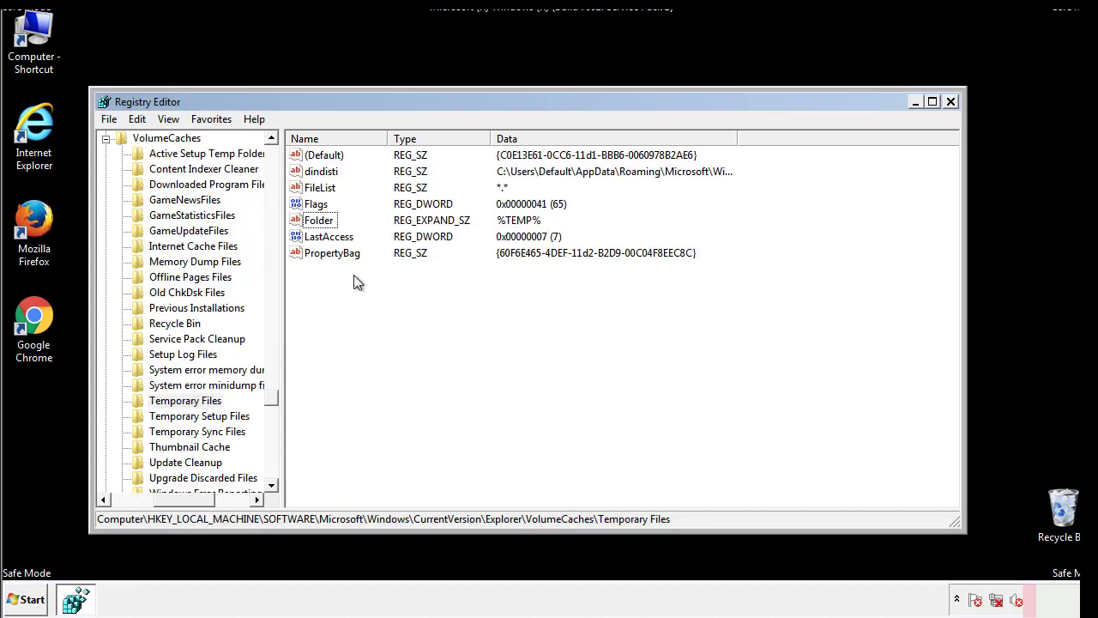
- Delete all values of the Temporary Files key under VolumeCaches and close the Registry Editor
left_click_drag(353, 275, 312, 150)
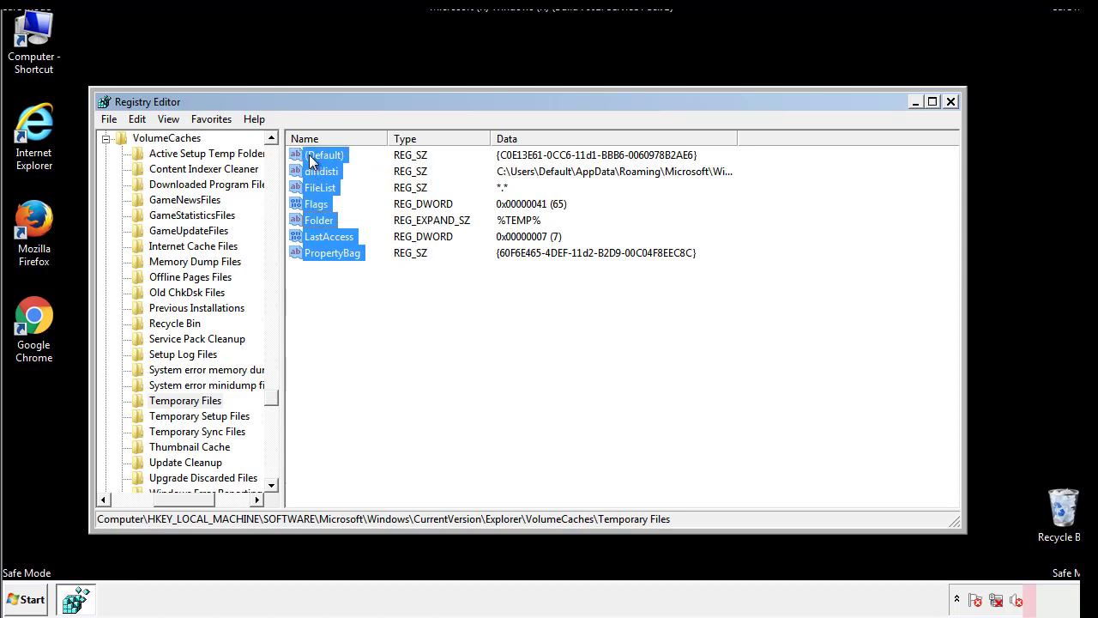
right_click(314, 162)
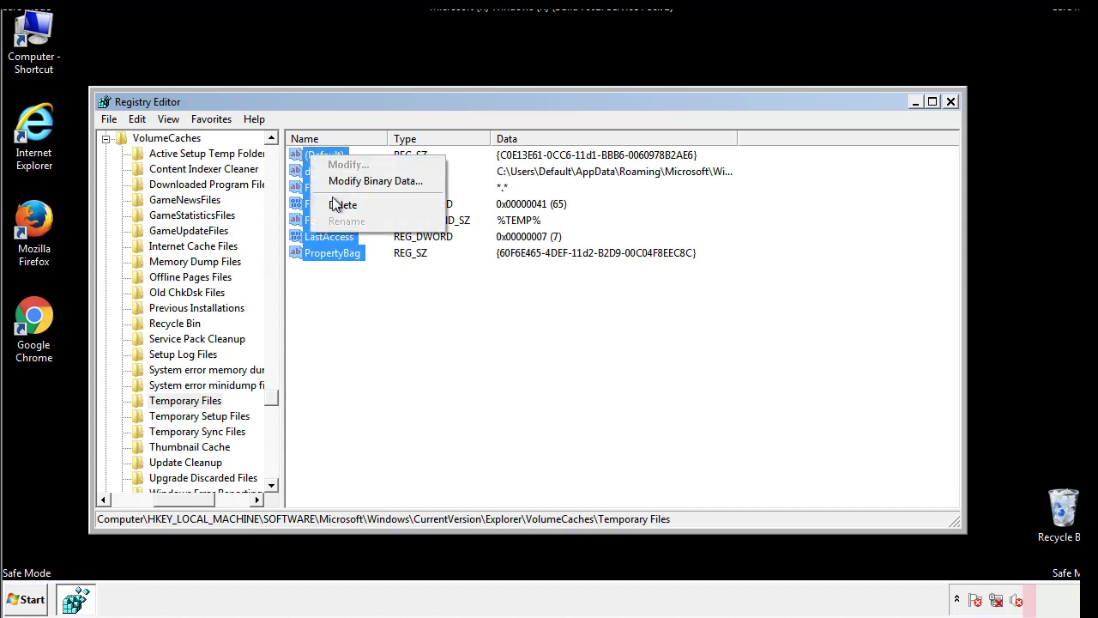
left_click(335, 206)
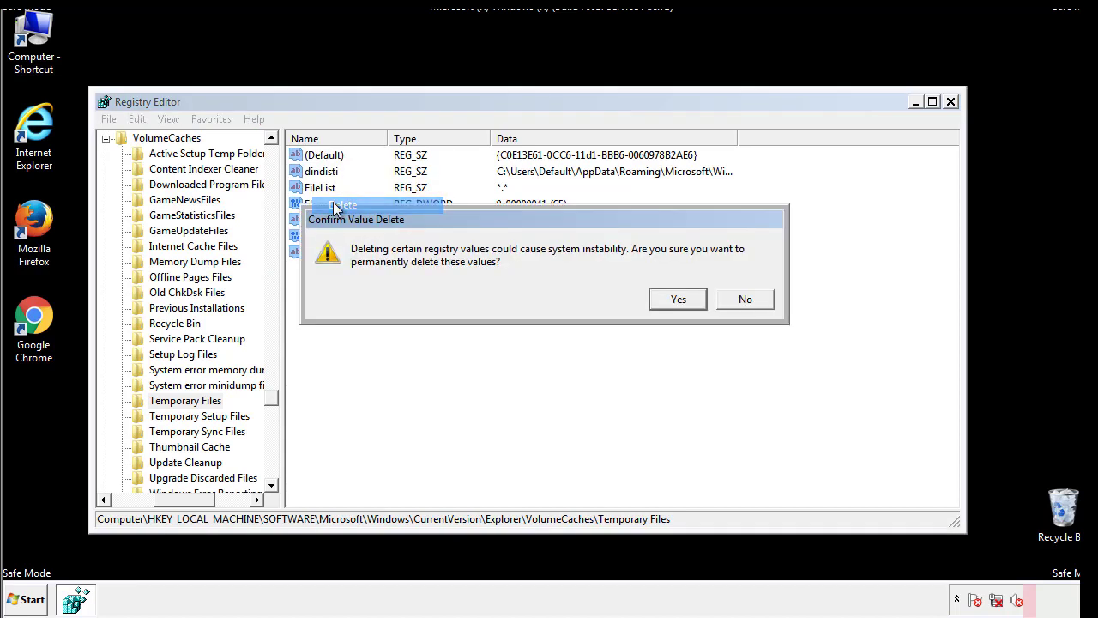
left_click(680, 299)
left_click(380, 206)
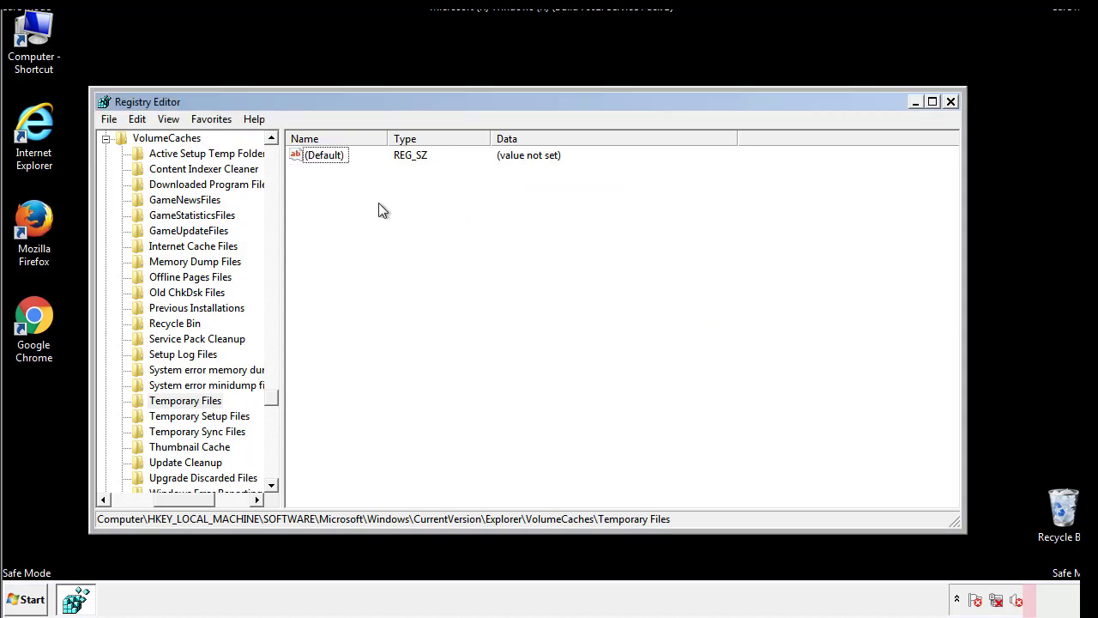
left_click(952, 102)
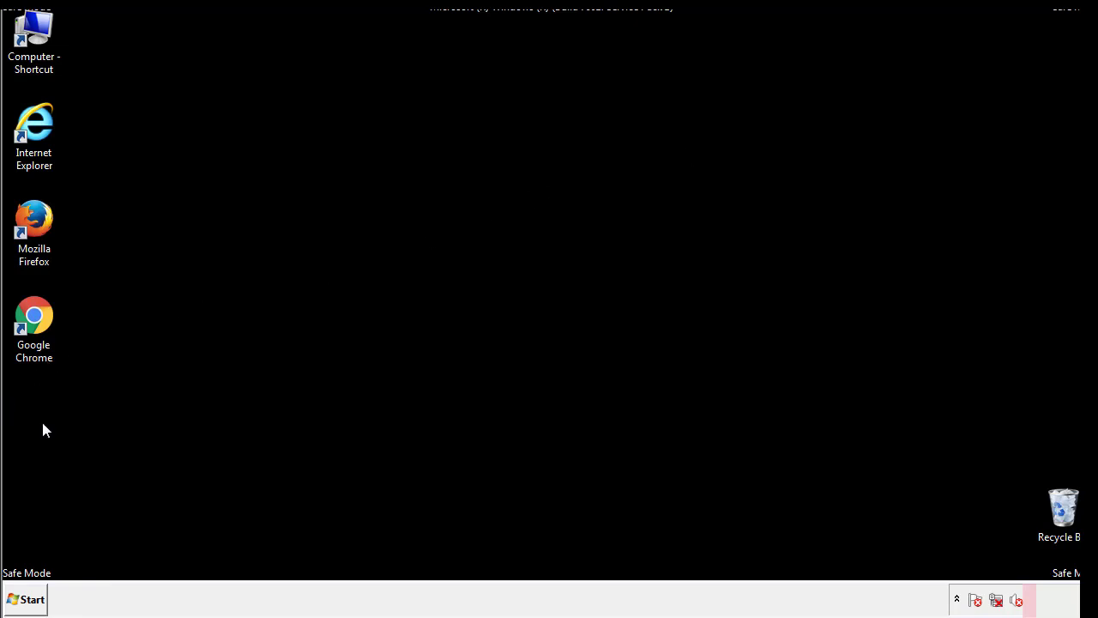
- Launch the System Configuration utility by searching for msconfig
left_click(22, 601)
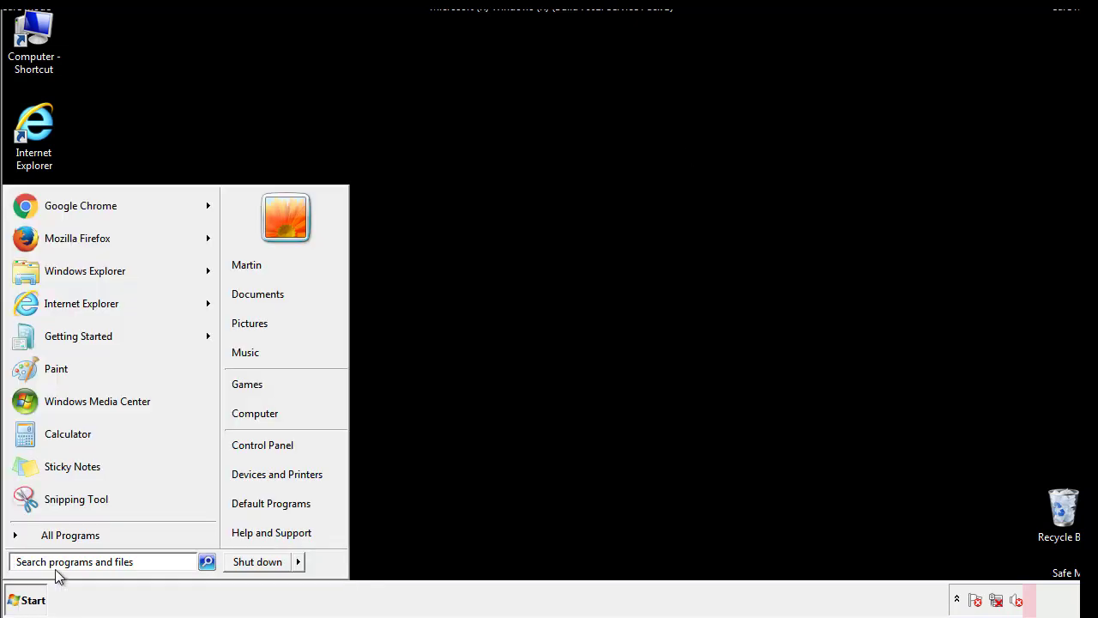
type("mscon")
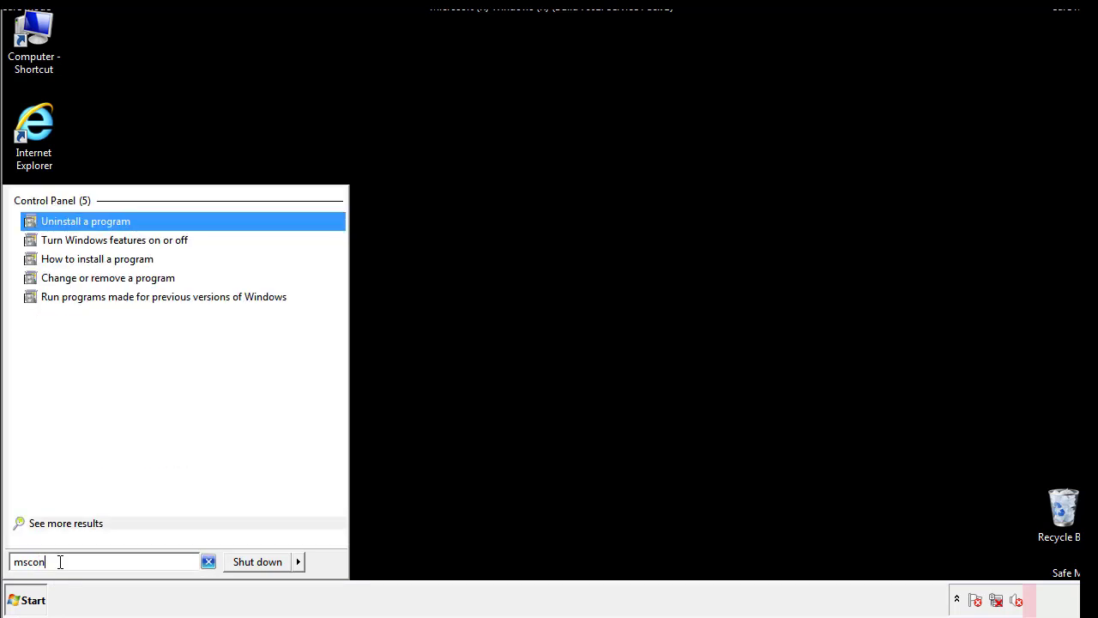
type("fgi")
key("BackSpace")
key("BackSpace")
type("ig")
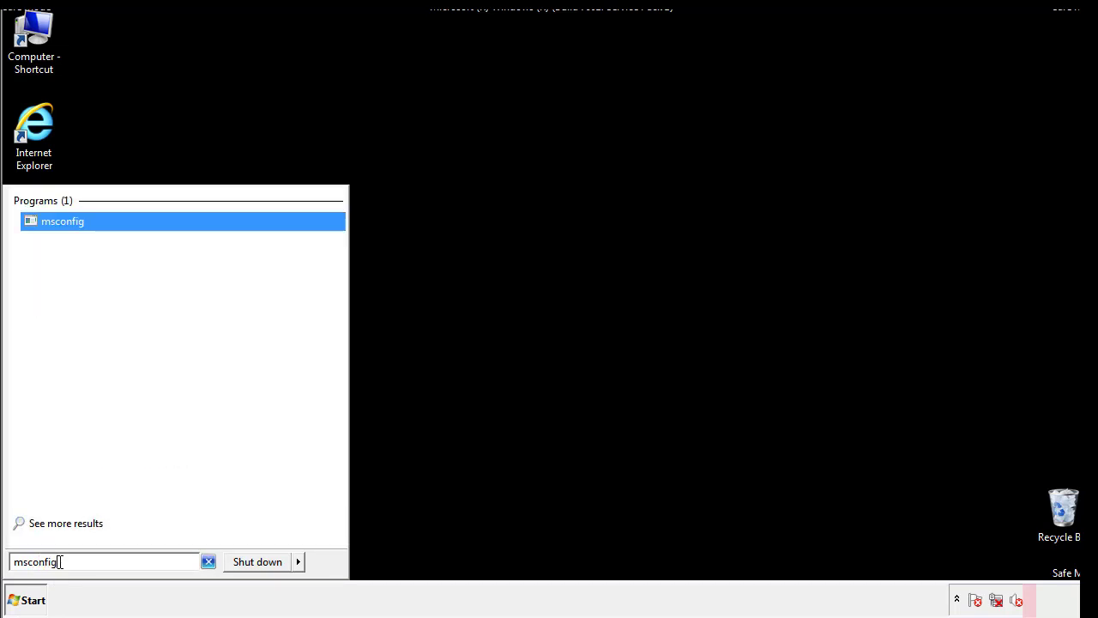
key("Return")
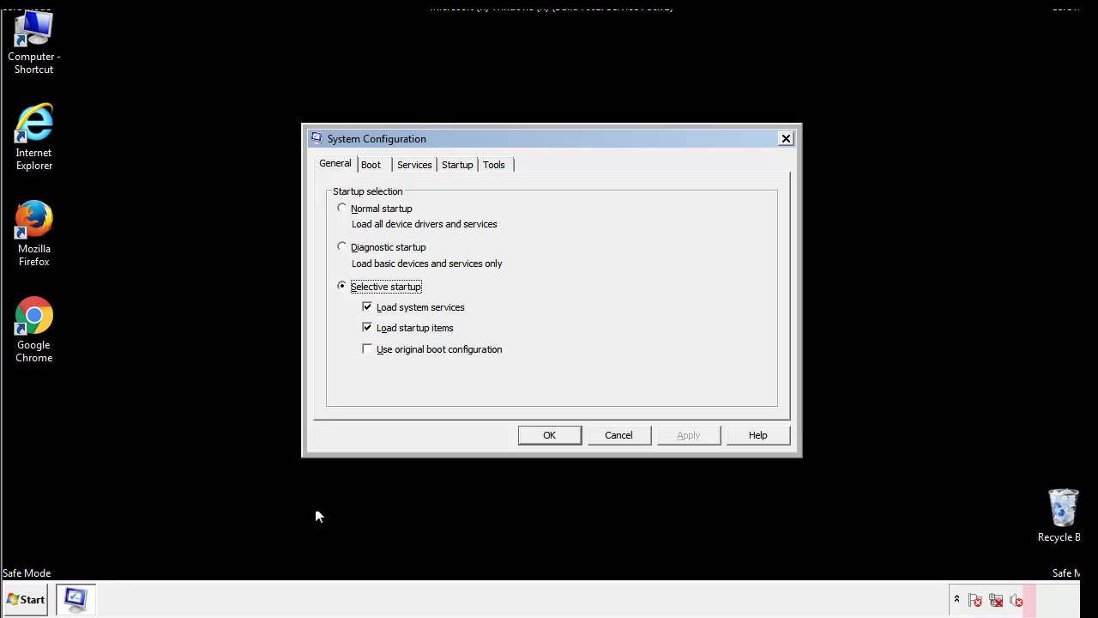
- Disable the Safe boot option, apply the boot settings and restart the computer
left_click(374, 164)
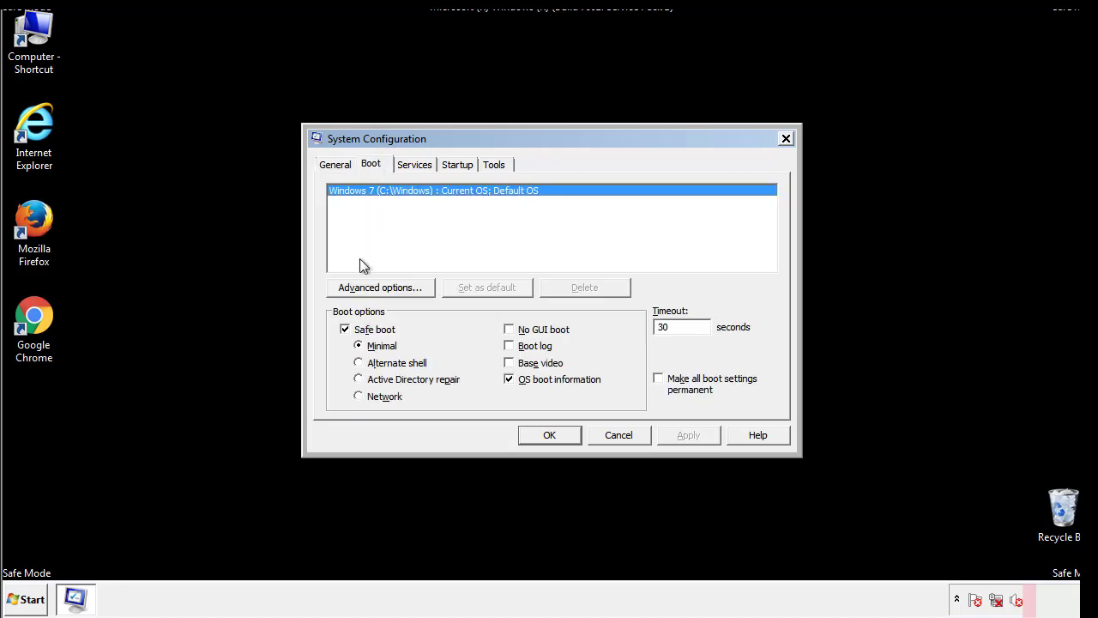
left_click(348, 332)
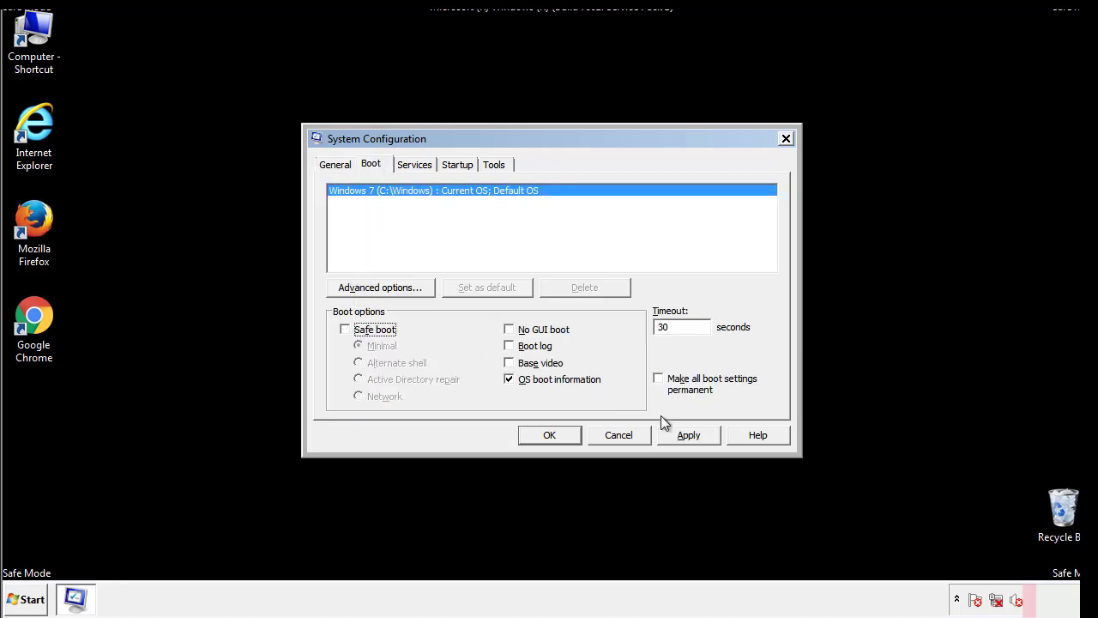
left_click(690, 435)
left_click(546, 437)
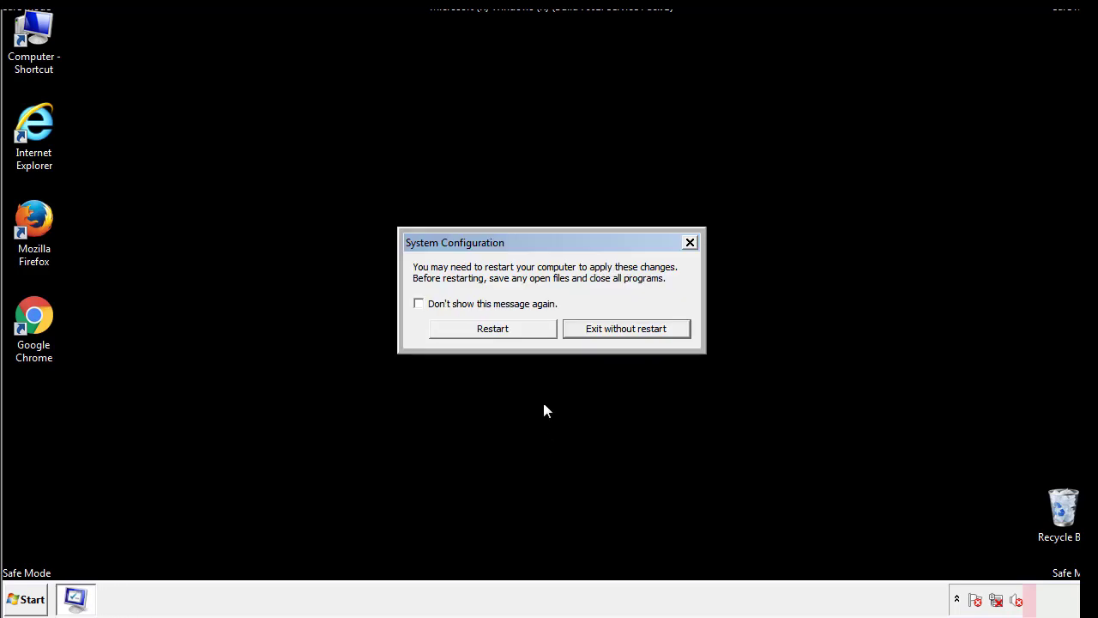
left_click(508, 333)
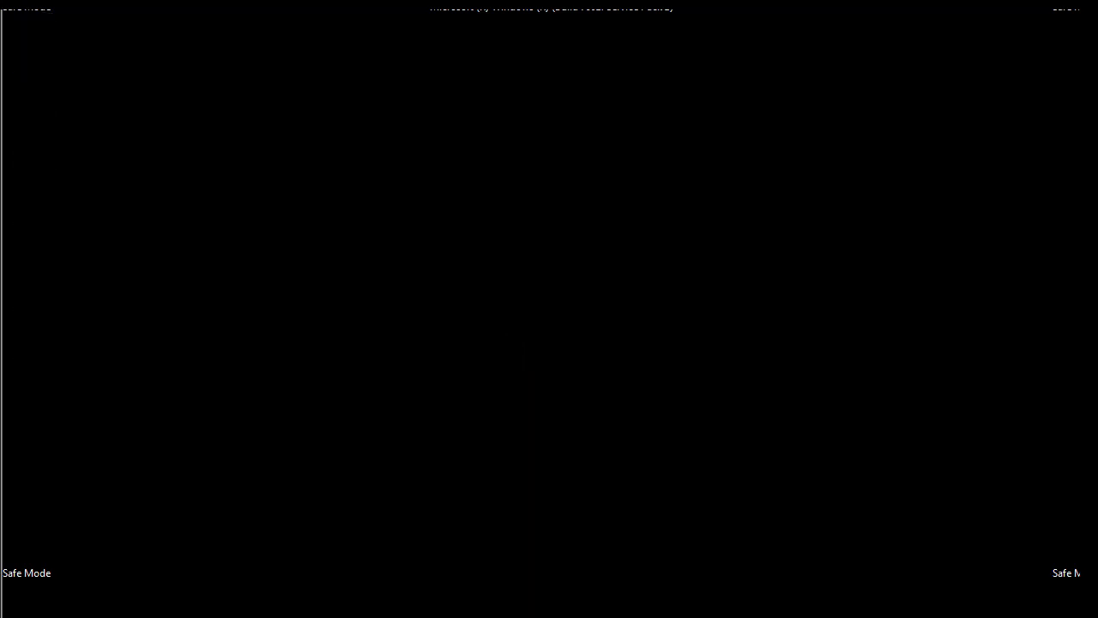